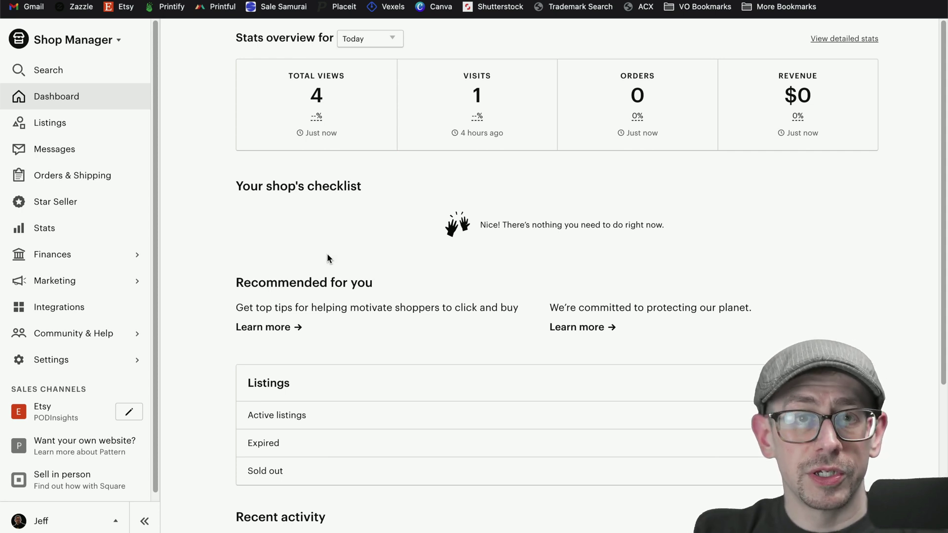
Step: Open Shipping settings and view pages 2 and 3 of the shipping profiles list
left_click(101, 370)
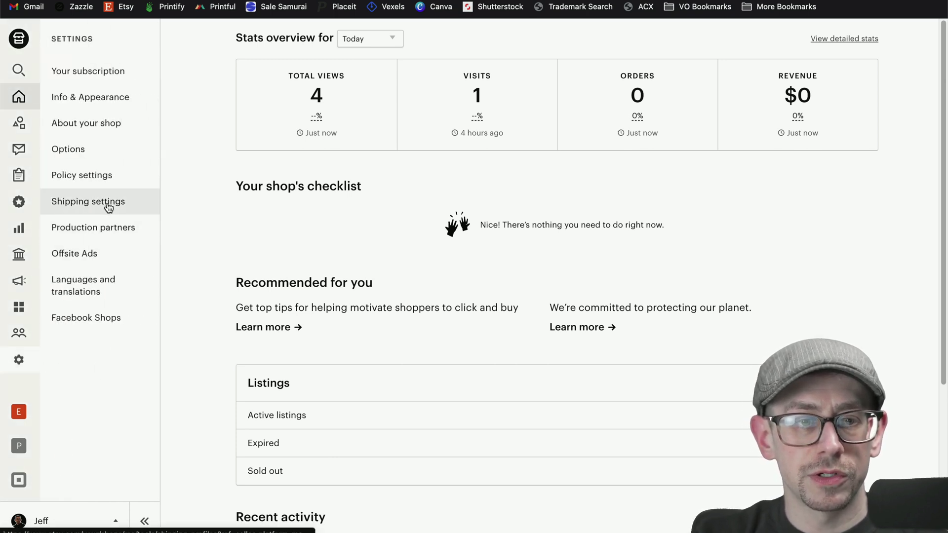
left_click(88, 201)
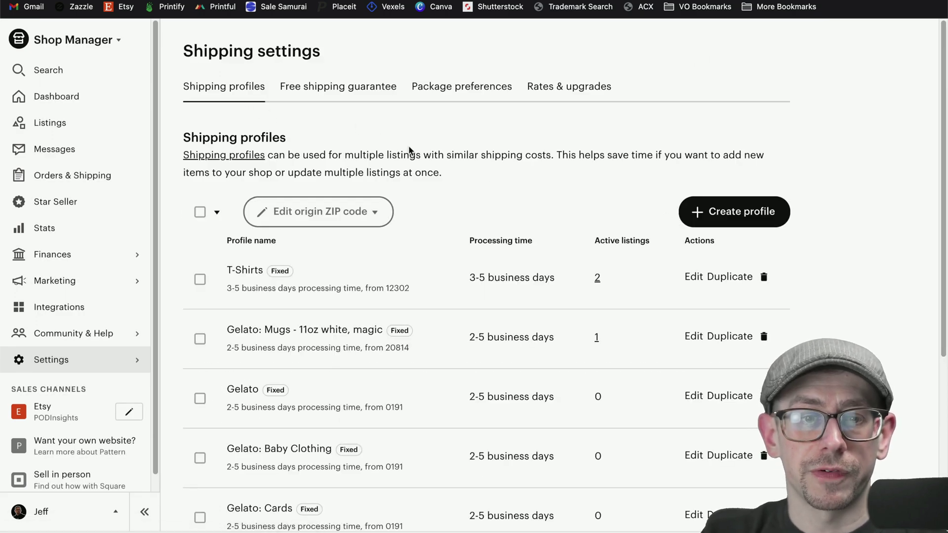
scroll(921, 244, "down", 3)
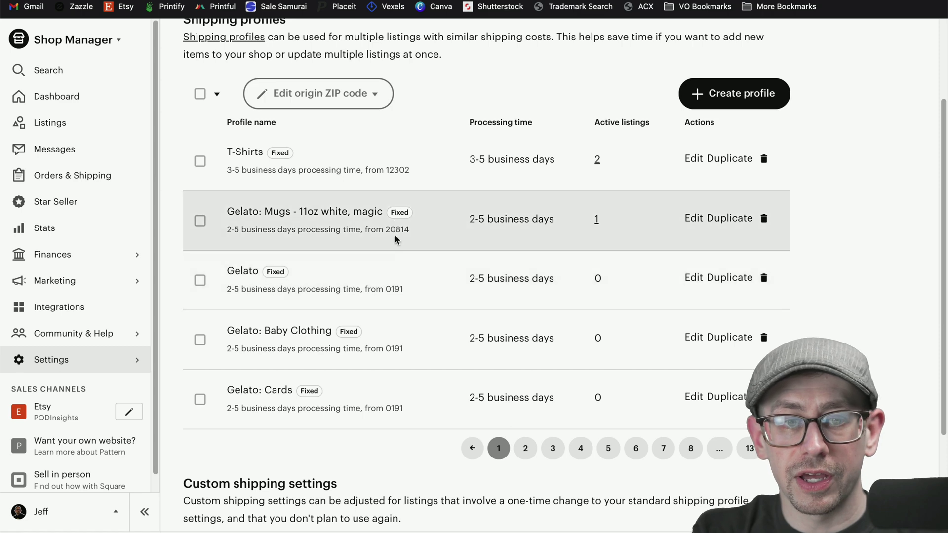
left_click(524, 449)
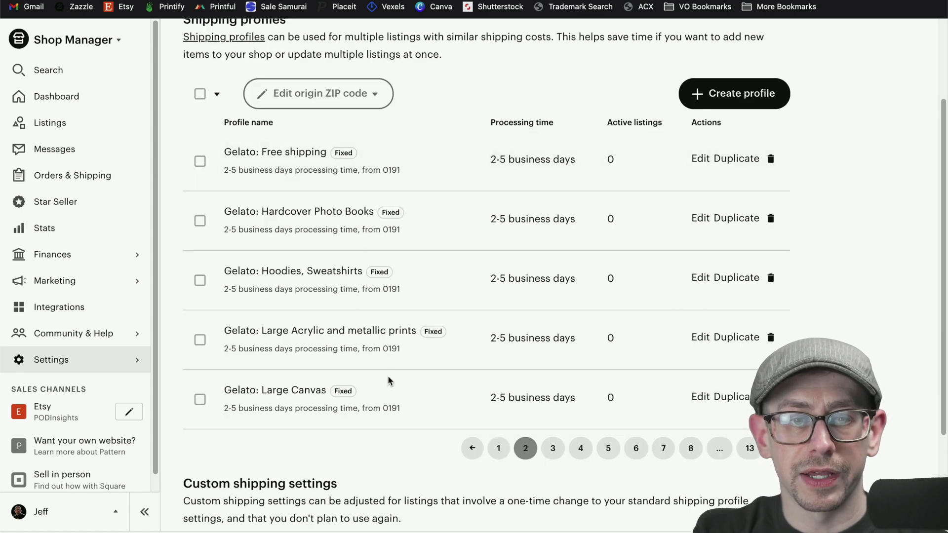
left_click(553, 449)
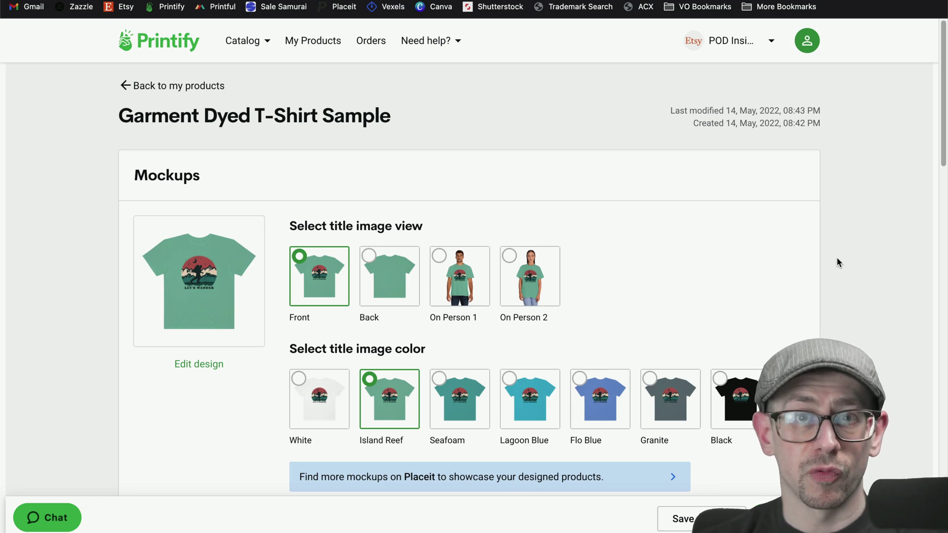
Step: Turn off creating a new shipping profile and pick the existing 'T-Shirts: 3-5 business days' profile
scroll(836, 256, "down", 15)
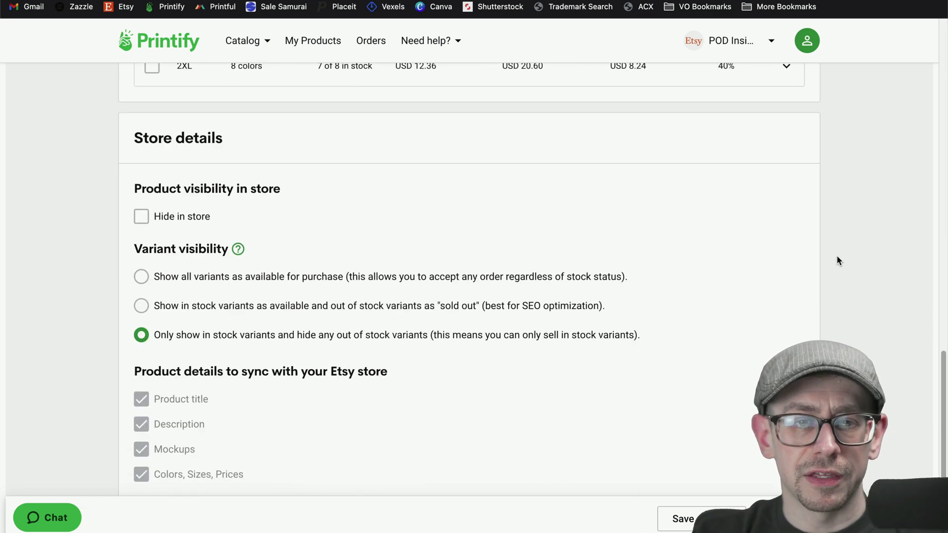
scroll(837, 257, "down", 3)
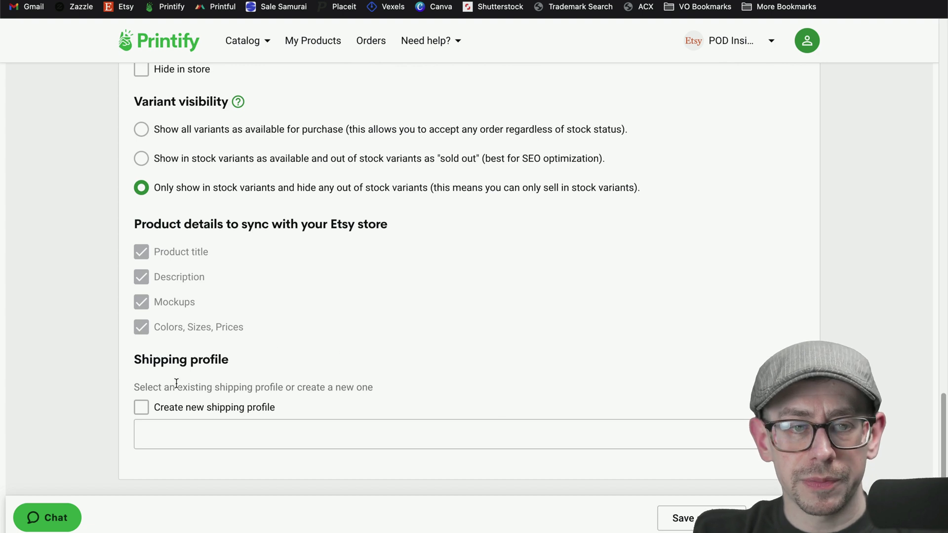
left_click(142, 407)
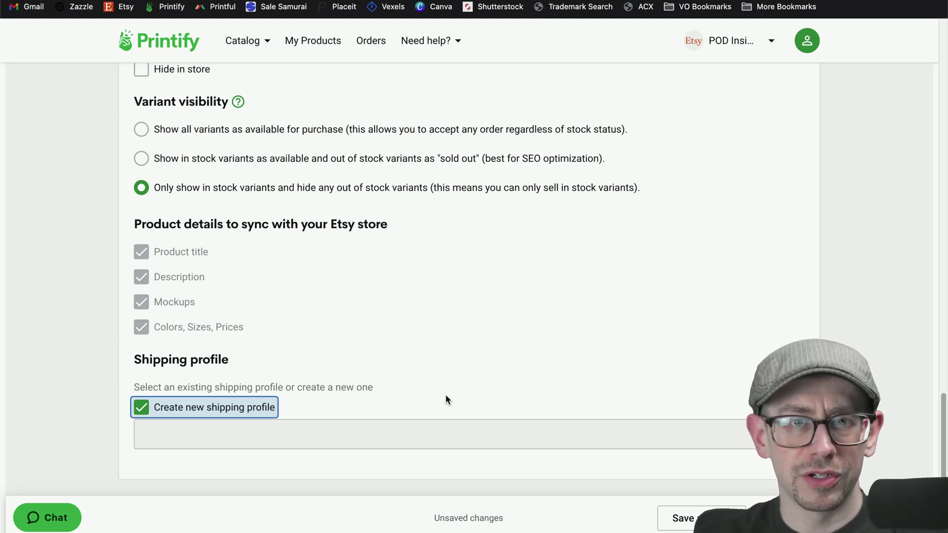
left_click(147, 411)
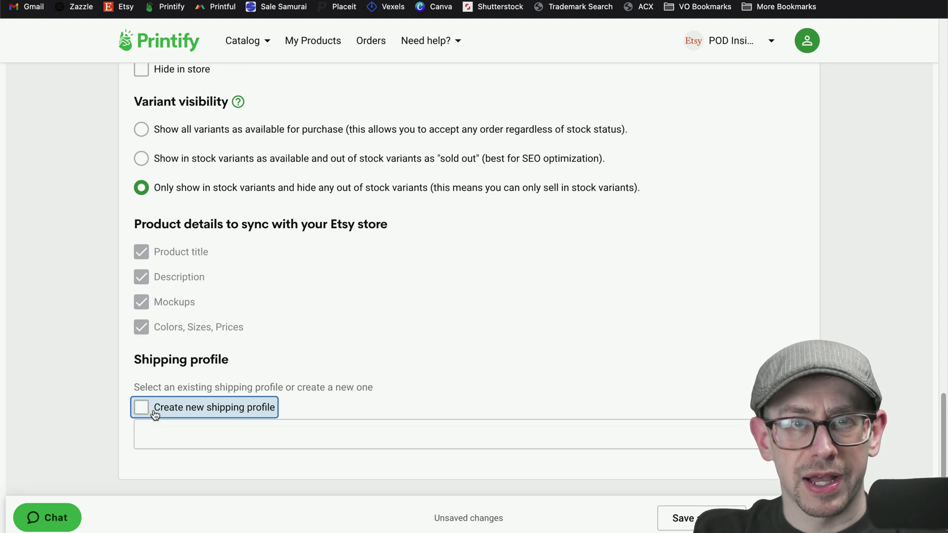
left_click(429, 428)
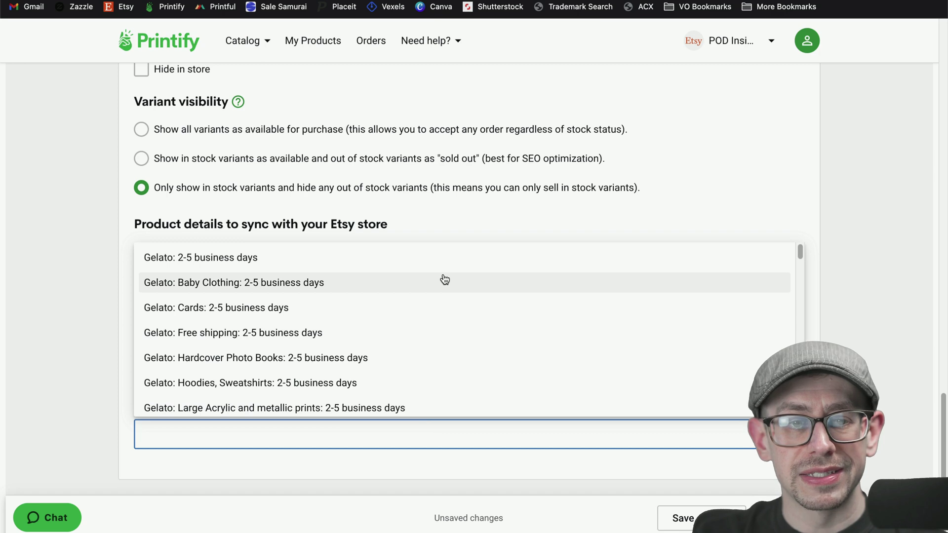
left_click_drag(810, 253, 813, 406)
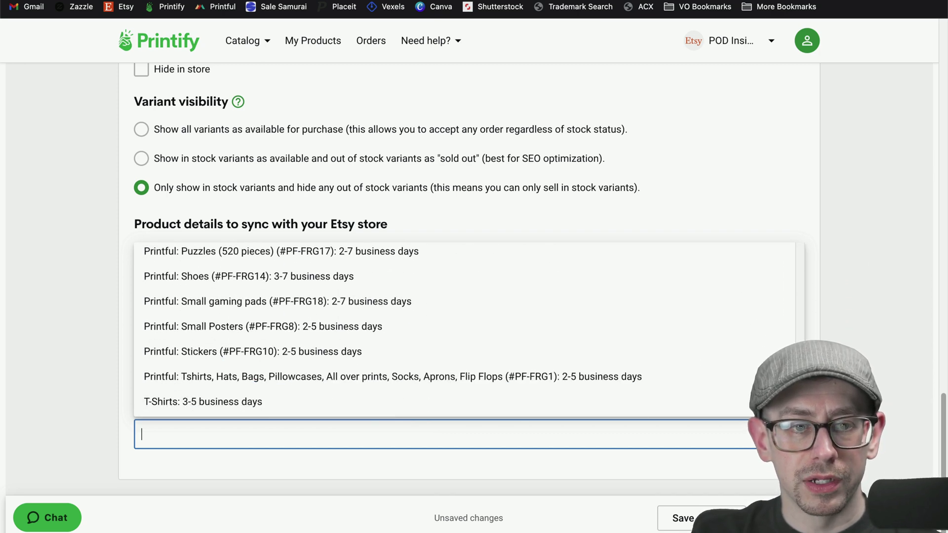
left_click(202, 402)
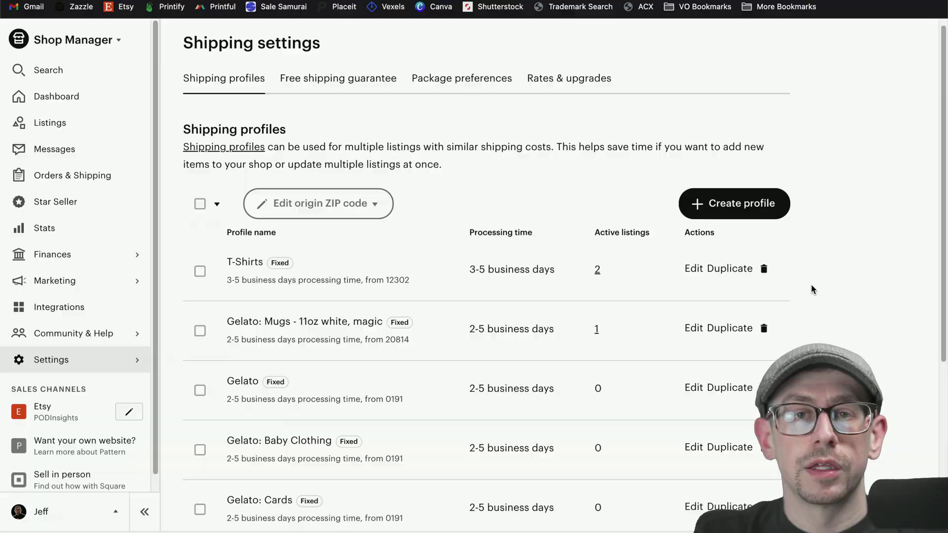
left_click(779, 207)
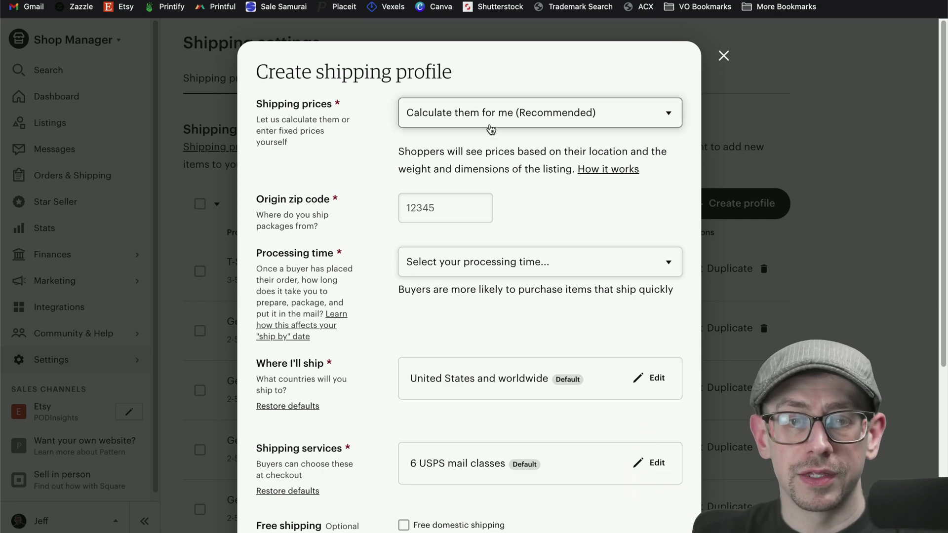
scroll(493, 136, "down", 3)
scroll(556, 261, "up", 3)
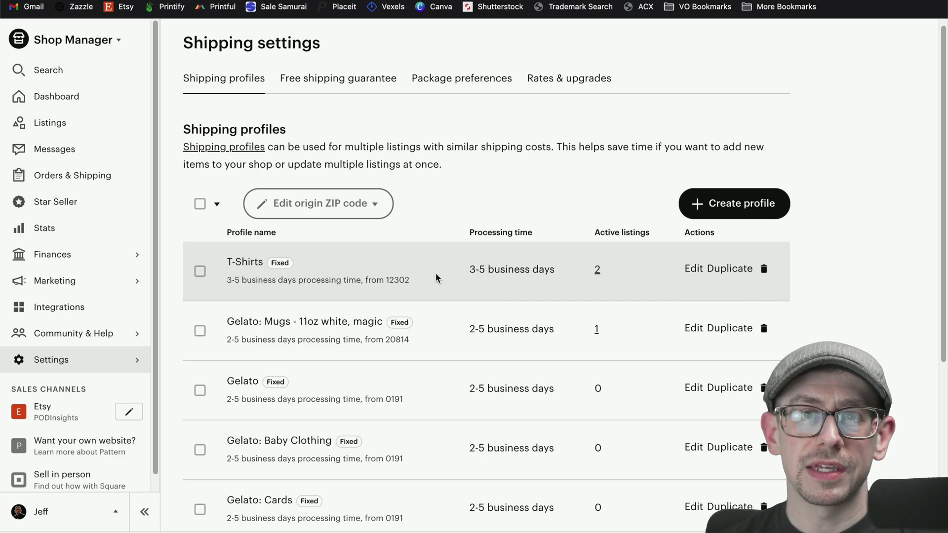
Step: Jump to shipping profile pages 8 and then 10 to reach the Printful profiles
scroll(445, 277, "down", 5)
left_click(691, 307)
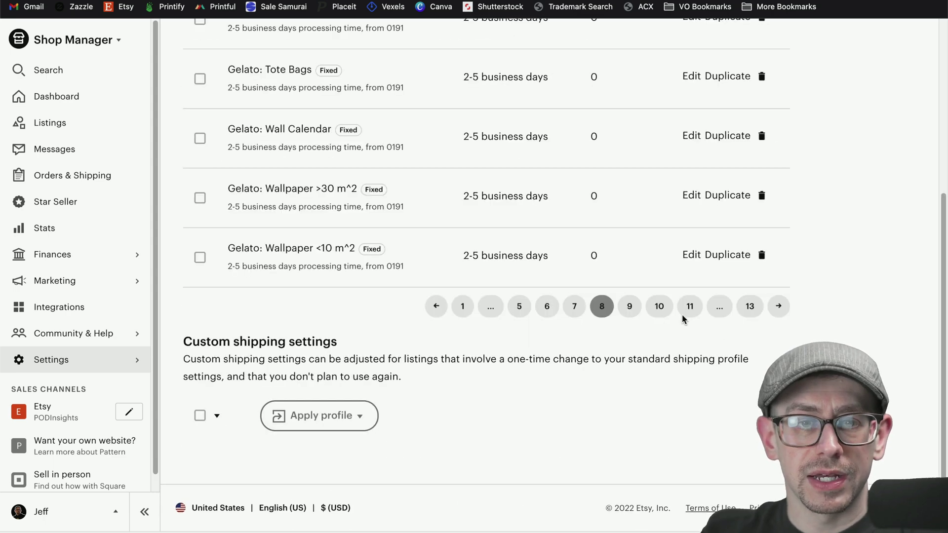
scroll(756, 425, "up", 4)
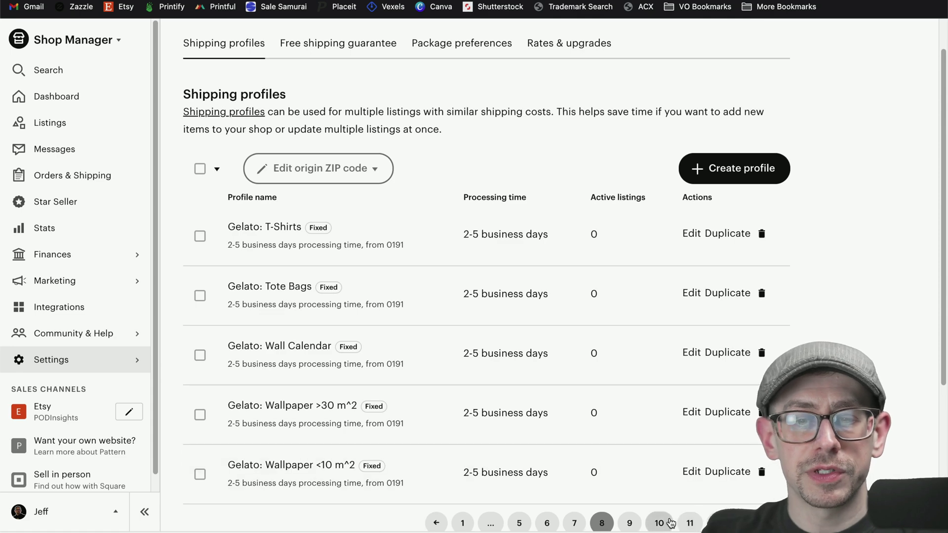
left_click(660, 523)
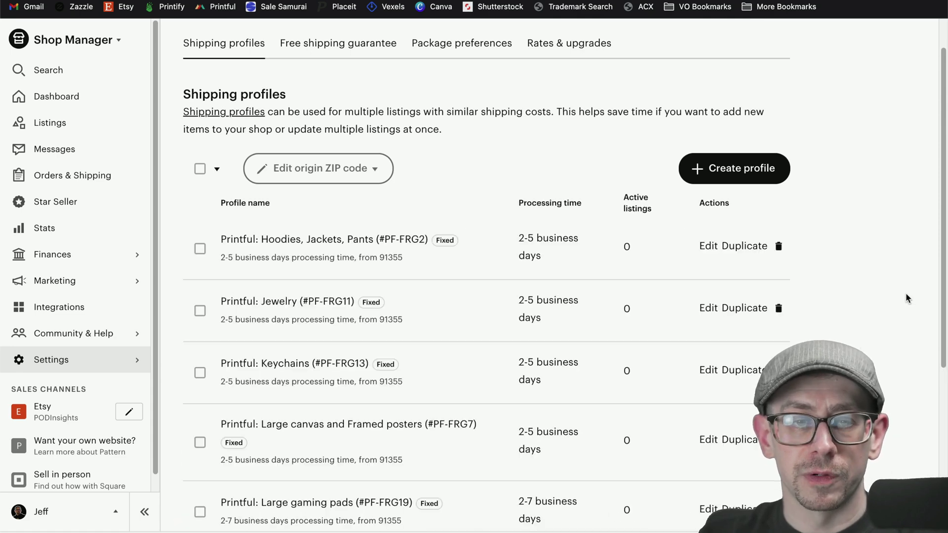
scroll(906, 266, "down", 1)
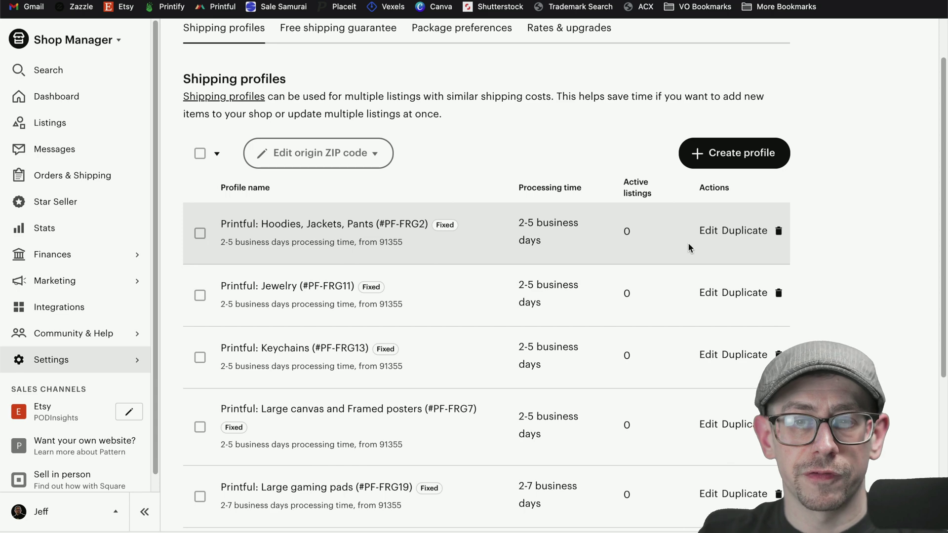
Step: Edit the Printful: Hoodies, Jackets, Pants profile and check its country of origin and 91355 zip code
left_click(707, 231)
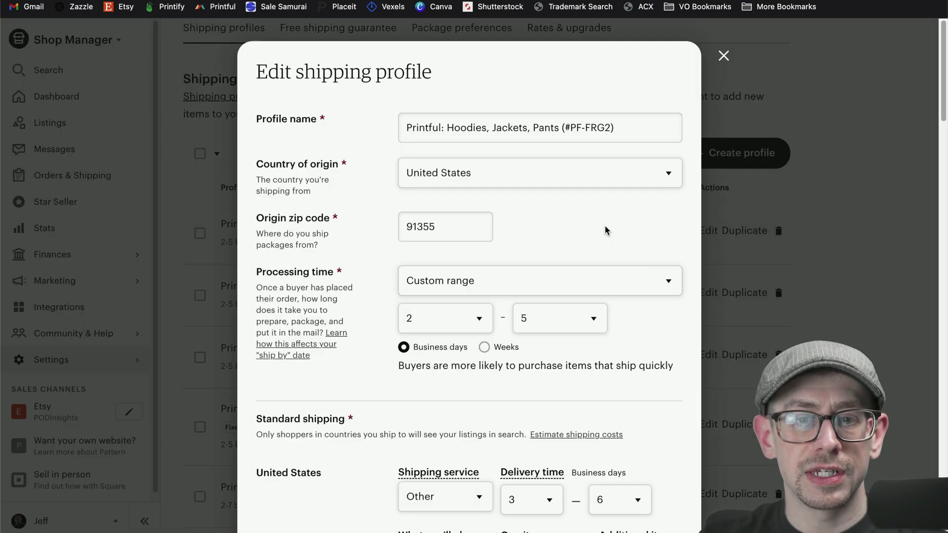
key("shift+Tab")
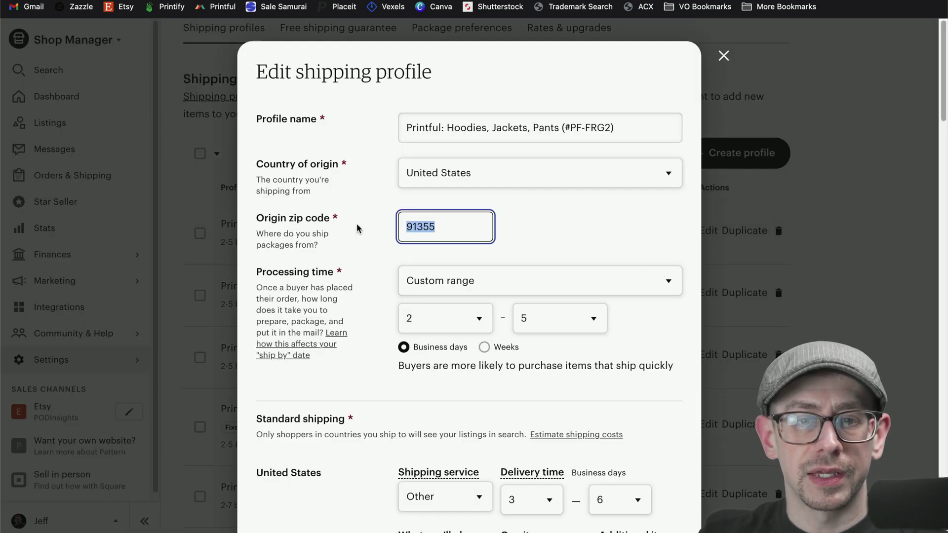
left_click(598, 237)
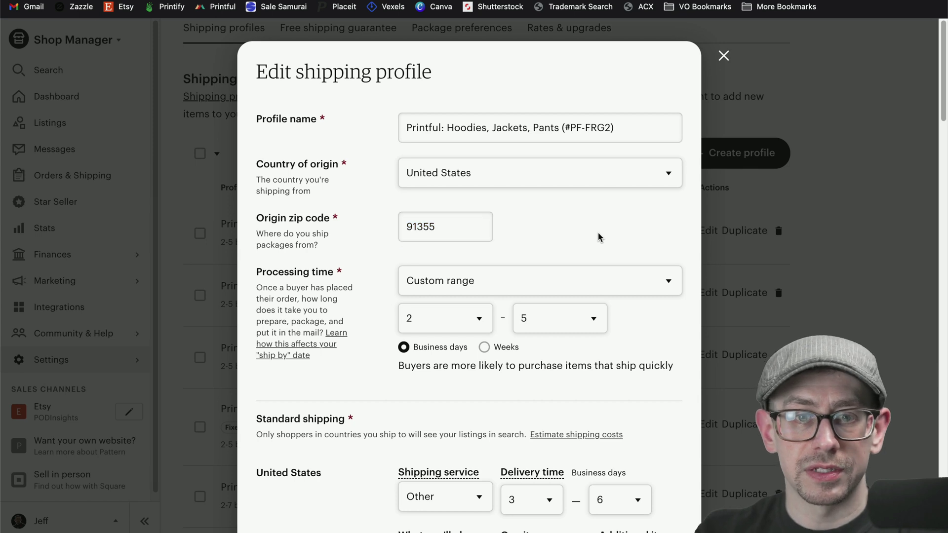
key("shift+Tab")
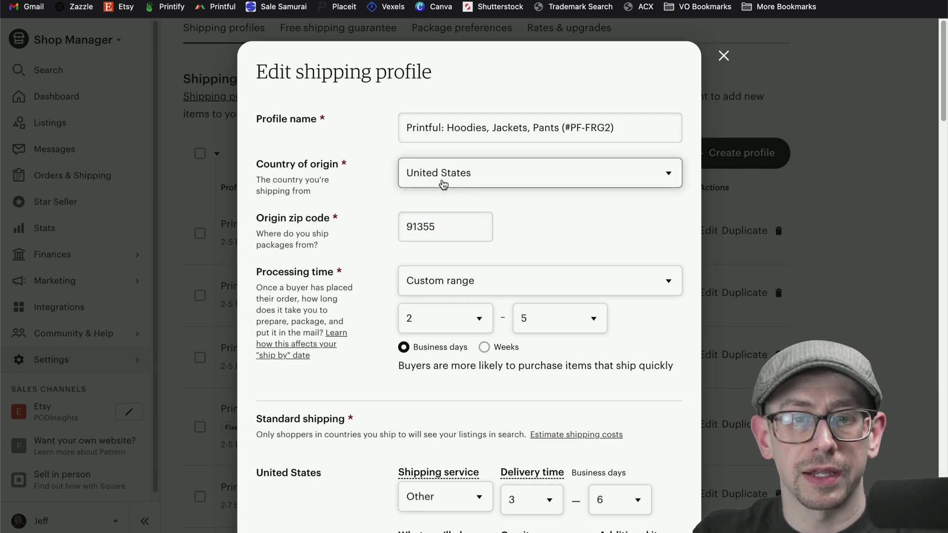
key("Tab")
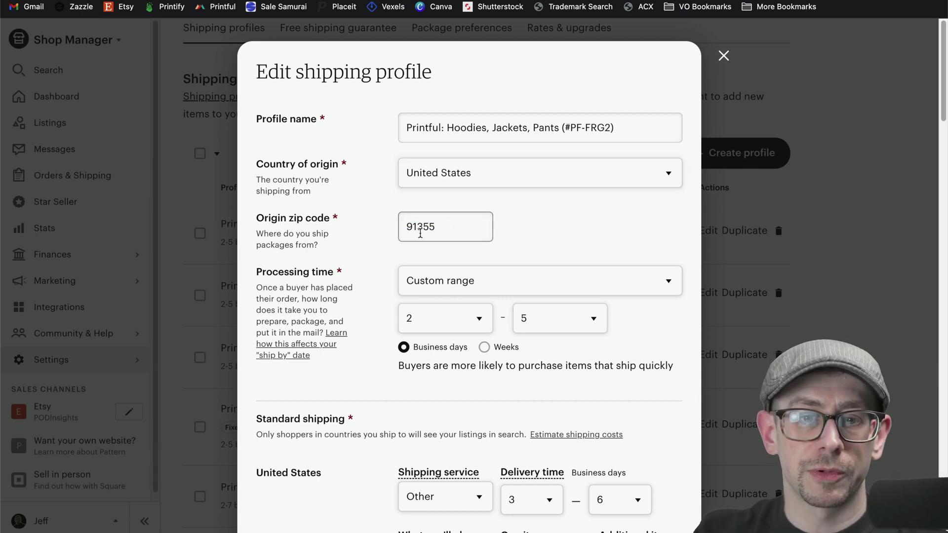
left_click(543, 227)
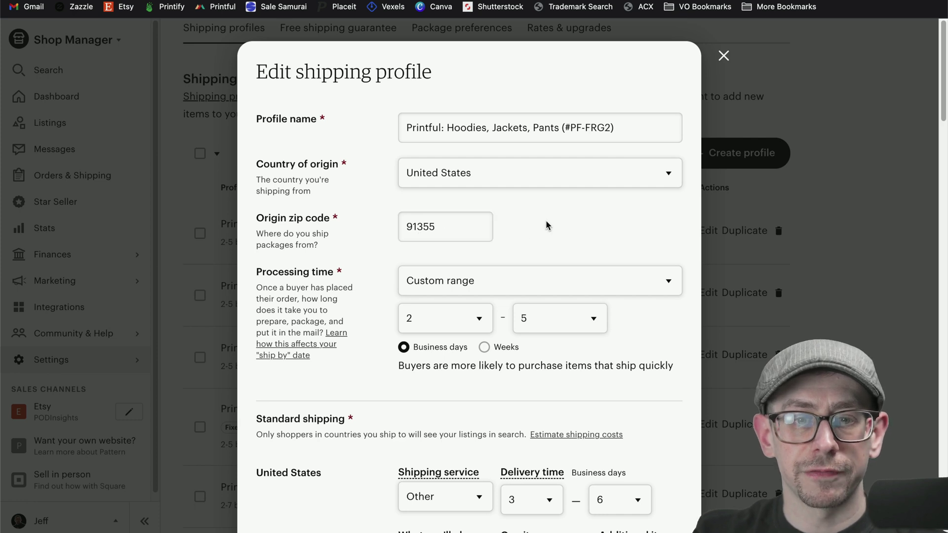
scroll(546, 220, "down", 1)
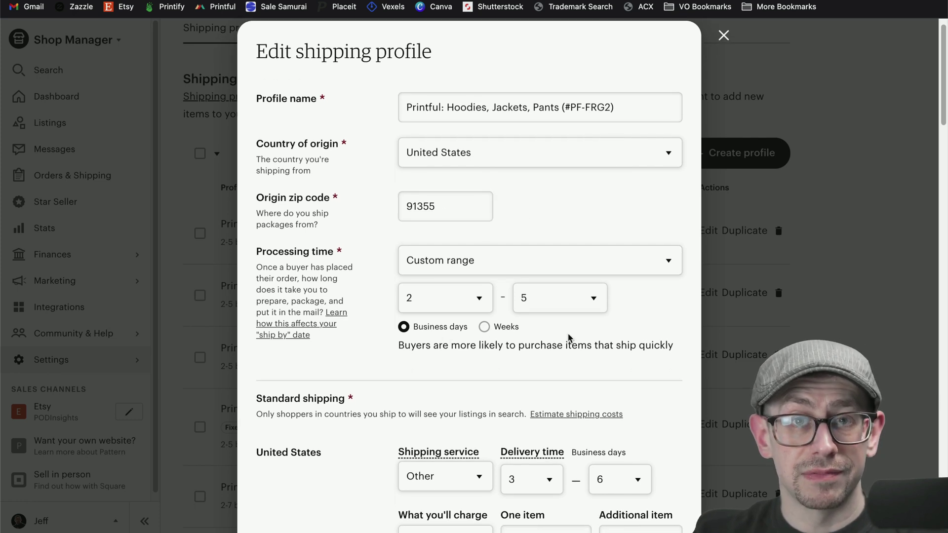
scroll(568, 326, "up", 1)
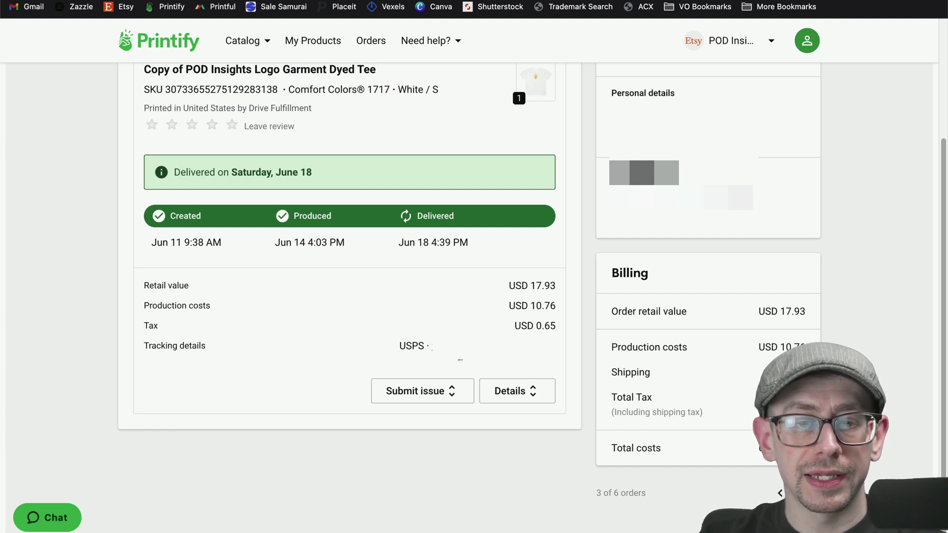
Step: View the order's USPS tracking history and highlight the Shipping LBL Created entry
left_click(450, 350)
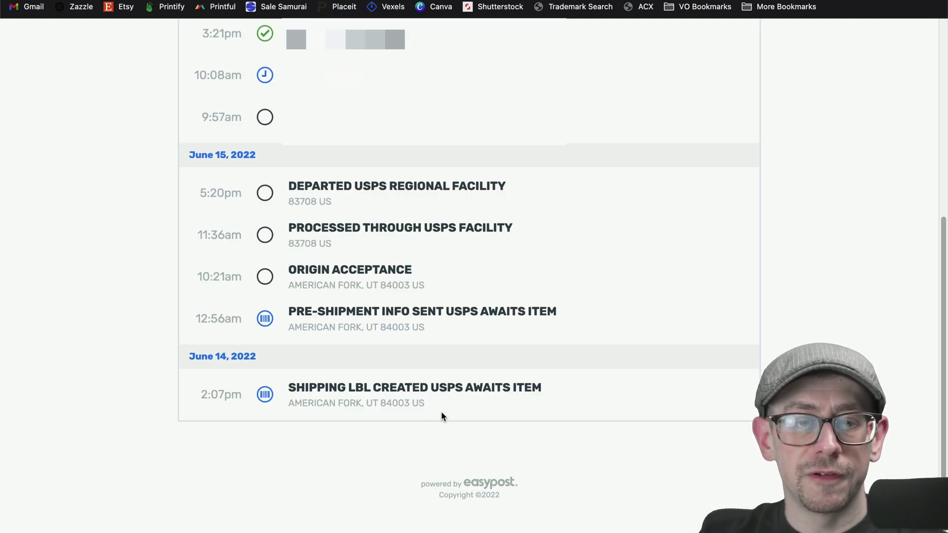
left_click_drag(448, 407, 278, 387)
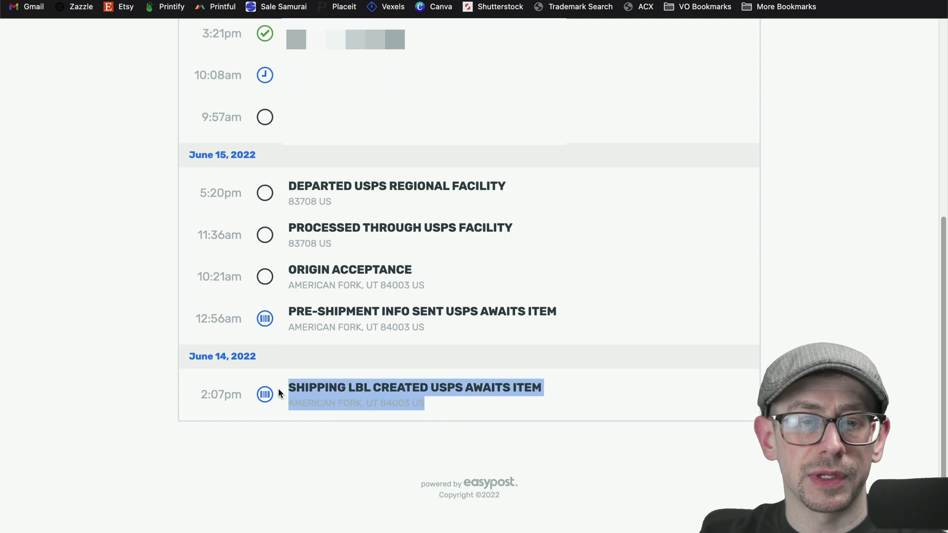
left_click(402, 413)
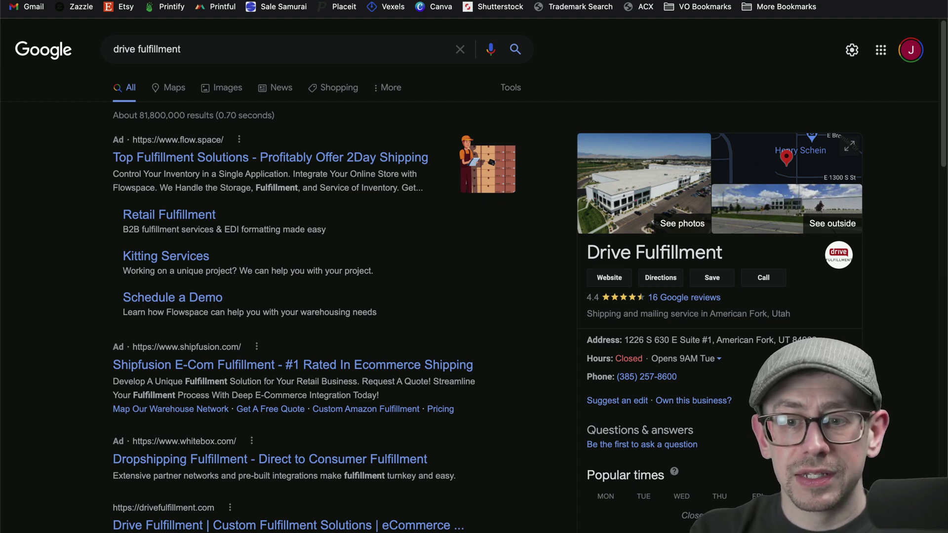
Step: Highlight Drive Fulfillment's address in Google's knowledge panel to read its zip code
scroll(851, 200, "down", 3)
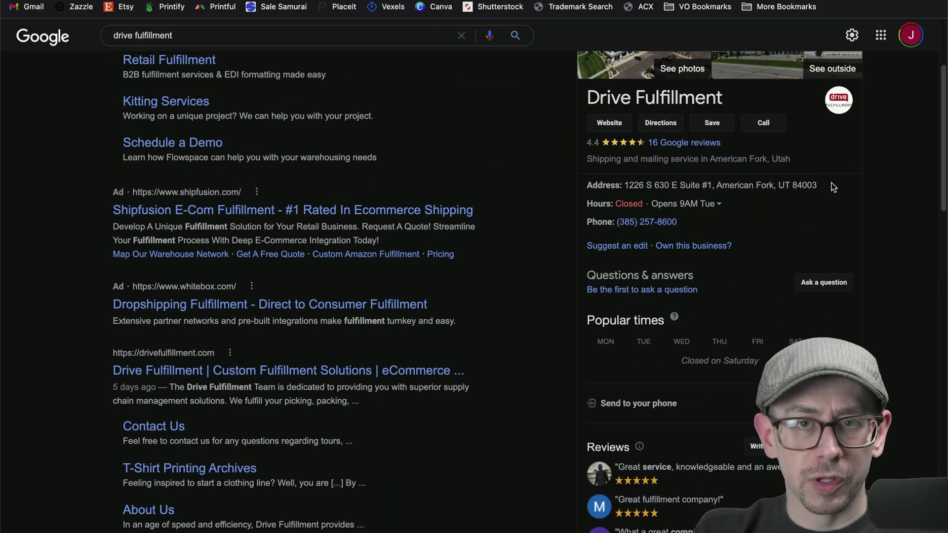
left_click_drag(828, 184, 608, 180)
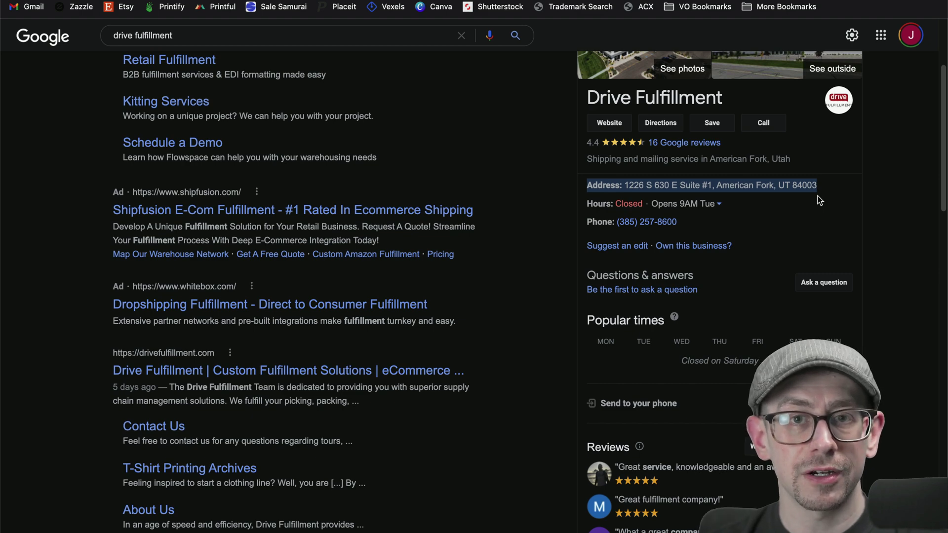
left_click(831, 203)
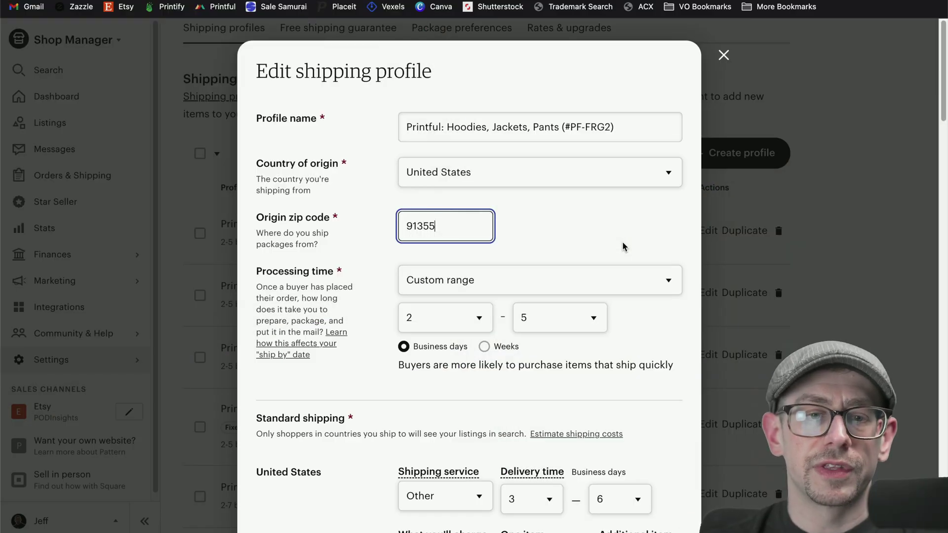
scroll(622, 241, "down", 2)
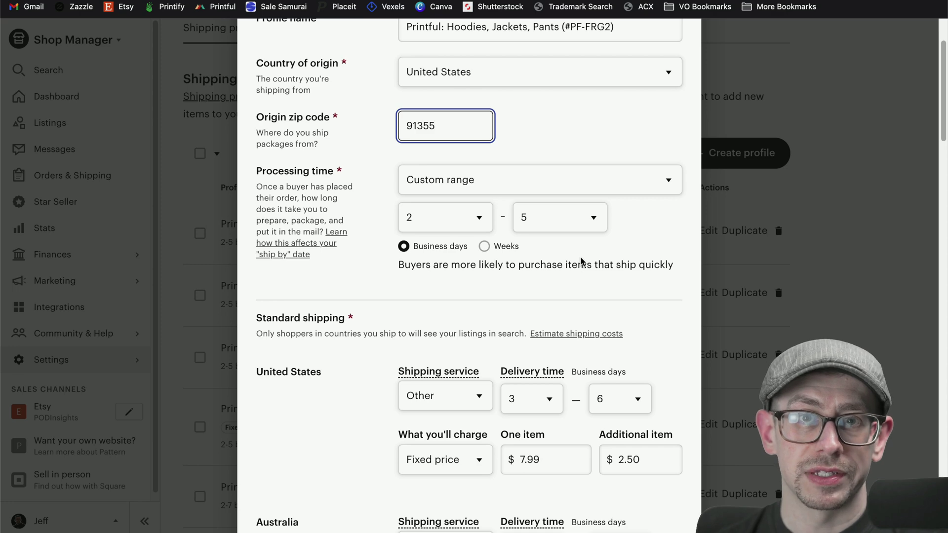
scroll(387, 225, "down", 6)
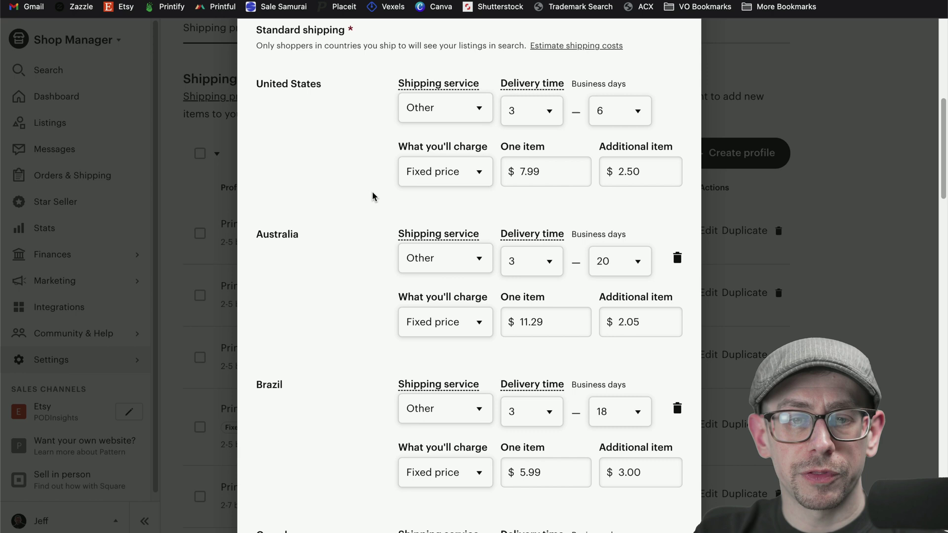
mouse_move(466, 87)
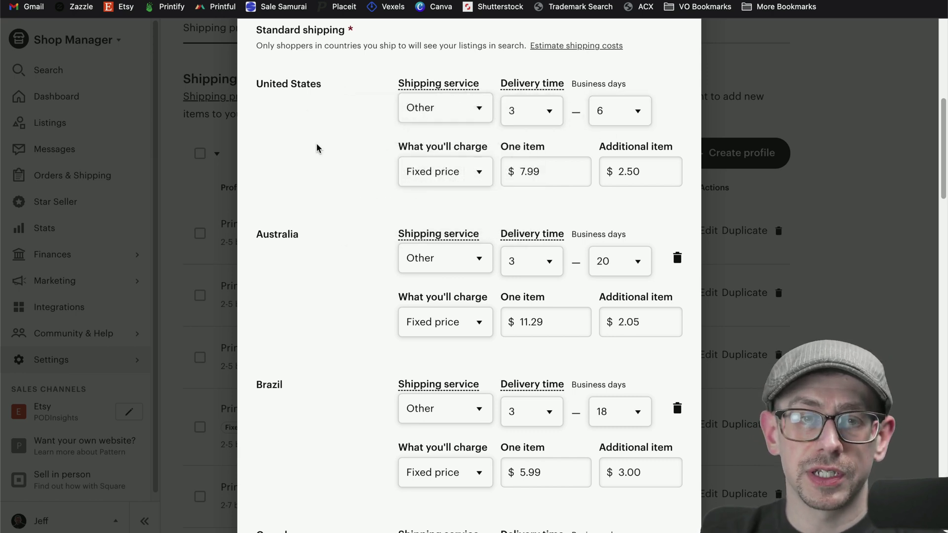
left_click(421, 121)
scroll(521, 69, "up", 5)
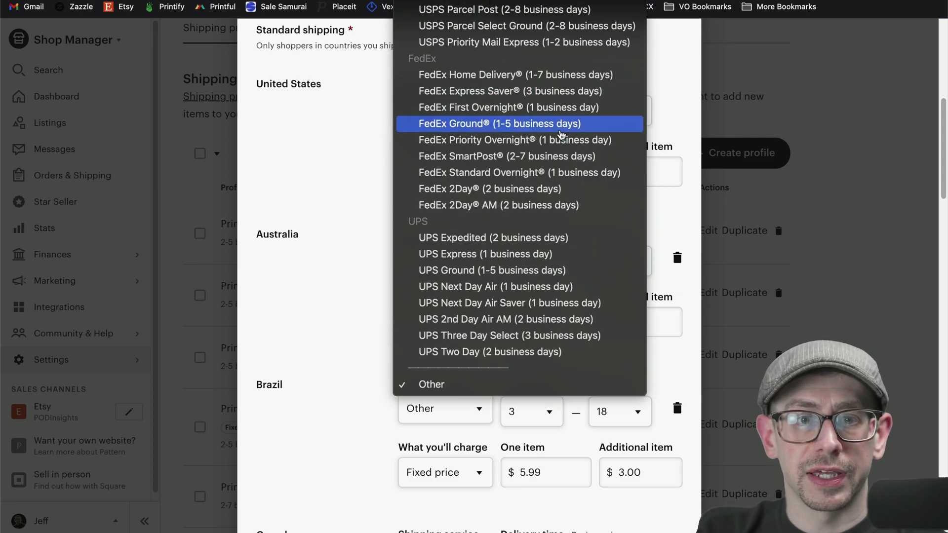
scroll(543, 94, "up", 2)
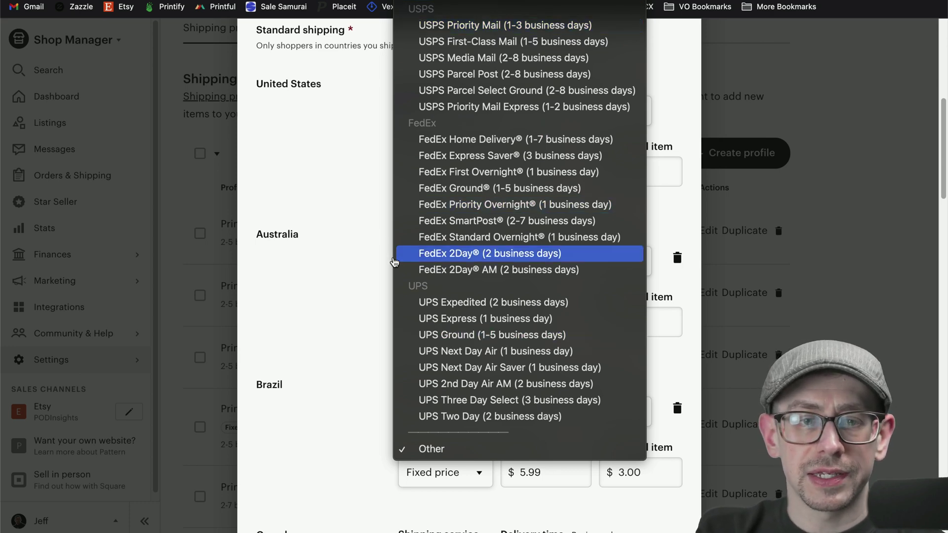
left_click(411, 451)
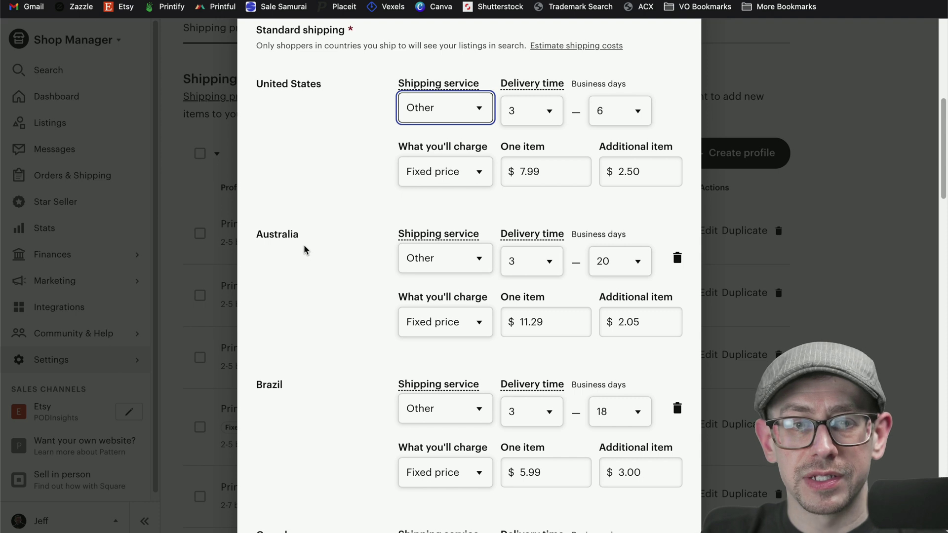
scroll(307, 251, "down", 10)
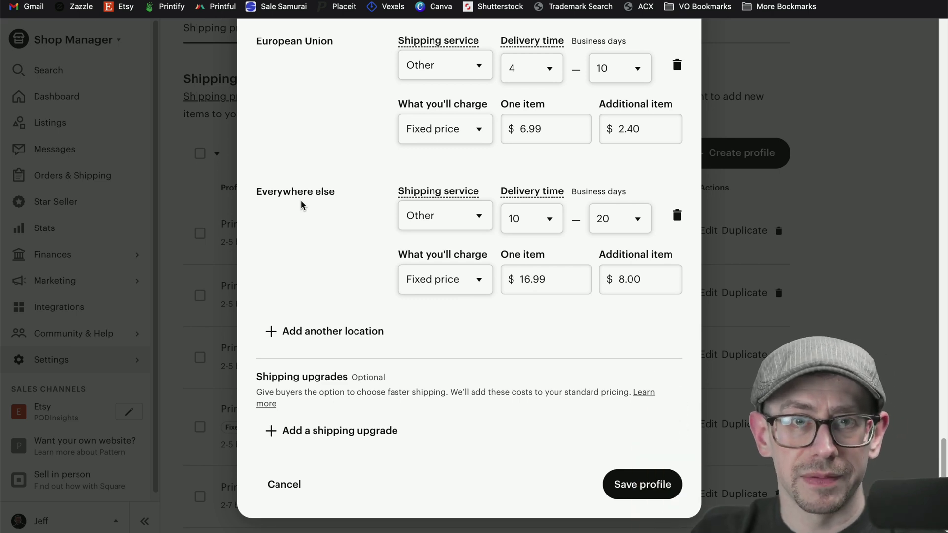
scroll(328, 206, "up", 2)
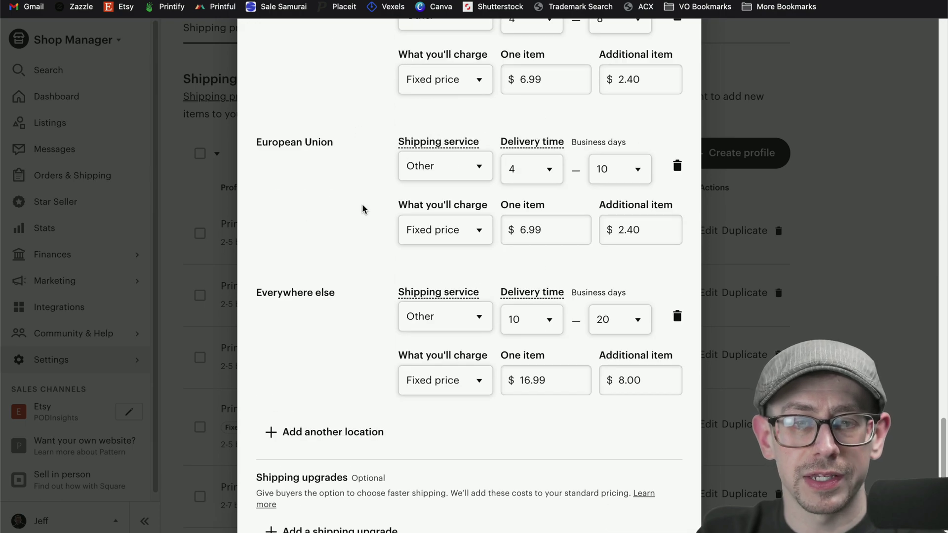
scroll(362, 209, "up", 20)
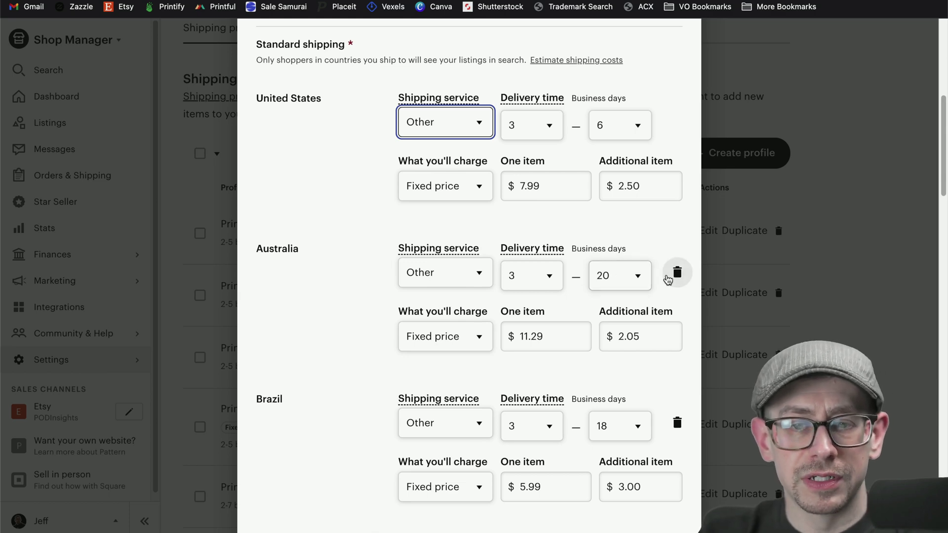
Step: Remove the Australia destination, then the Everywhere else destination, leaving Canada at $9.29
left_click(670, 279)
scroll(573, 276, "down", 15)
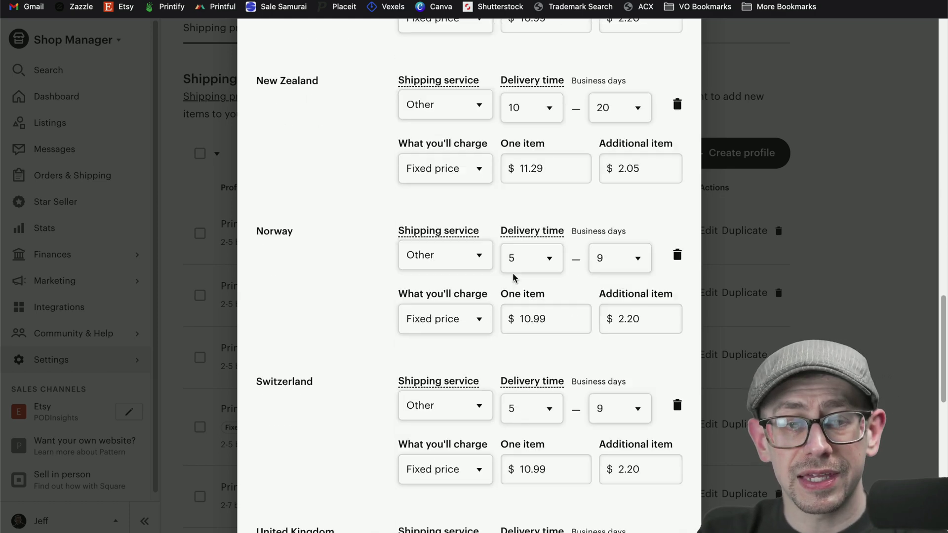
left_click(676, 217)
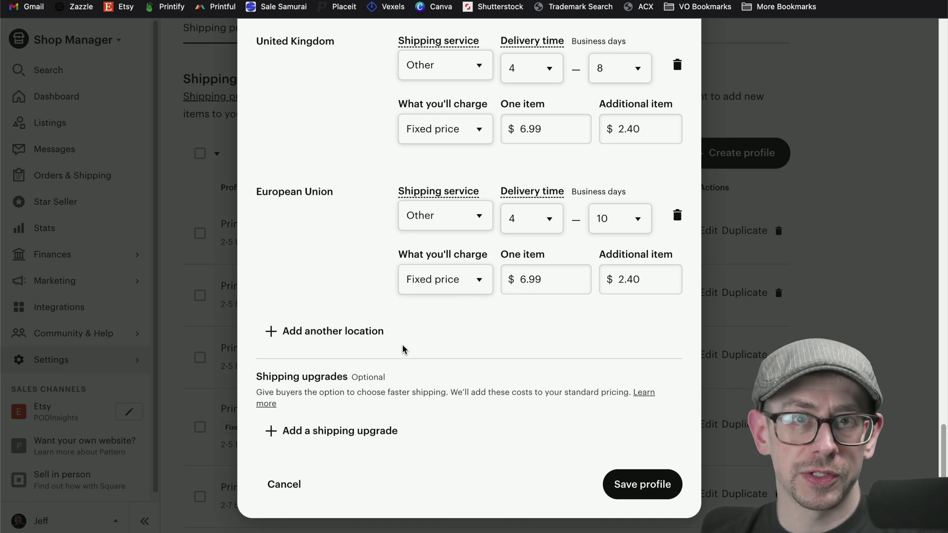
scroll(385, 299, "up", 10)
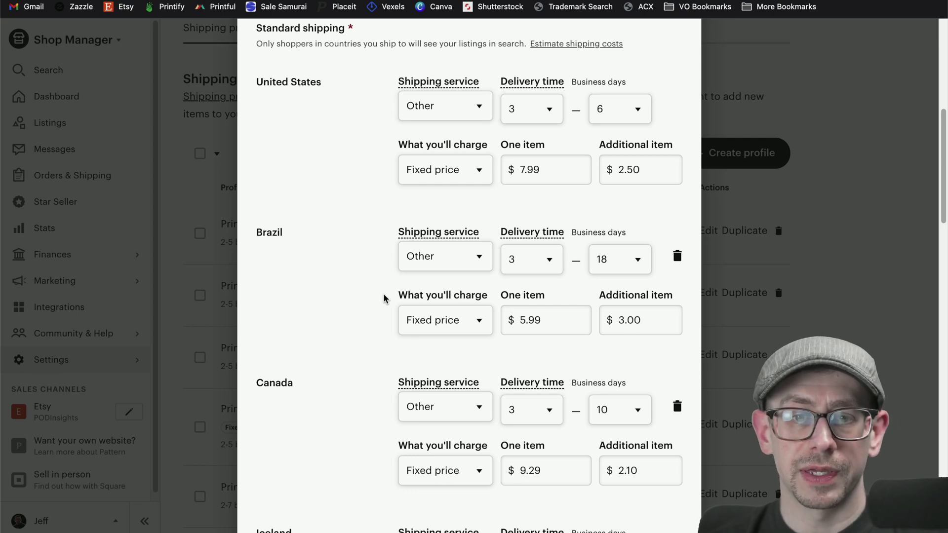
Step: Replace the United States one-item rate of 7.99 with 5.00, keeping $2.50 per additional item
scroll(384, 298, "down", 4)
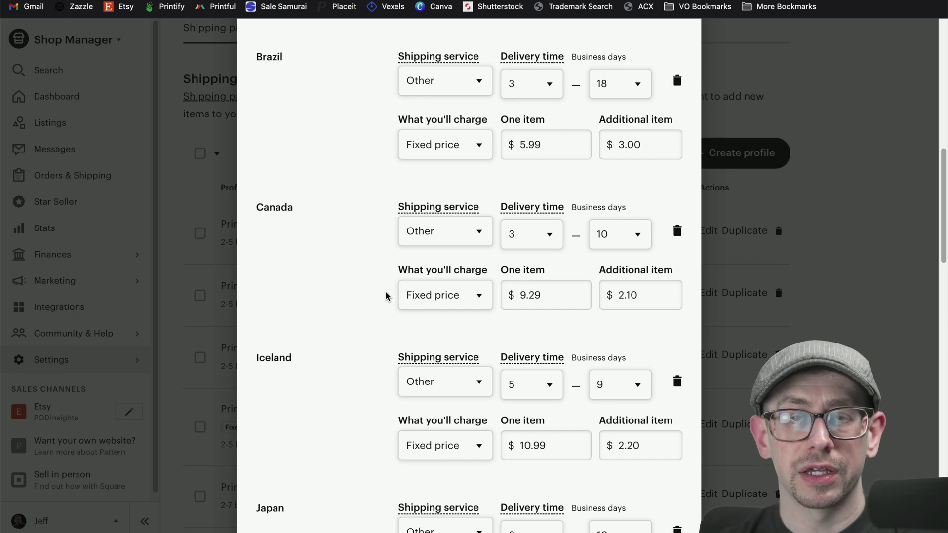
scroll(386, 296, "up", 2)
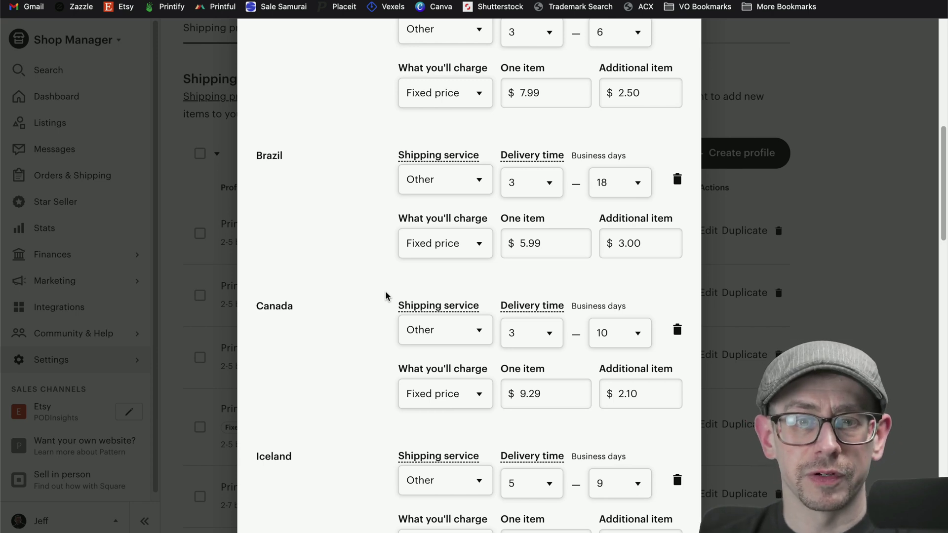
scroll(386, 297, "up", 5)
scroll(385, 296, "down", 4)
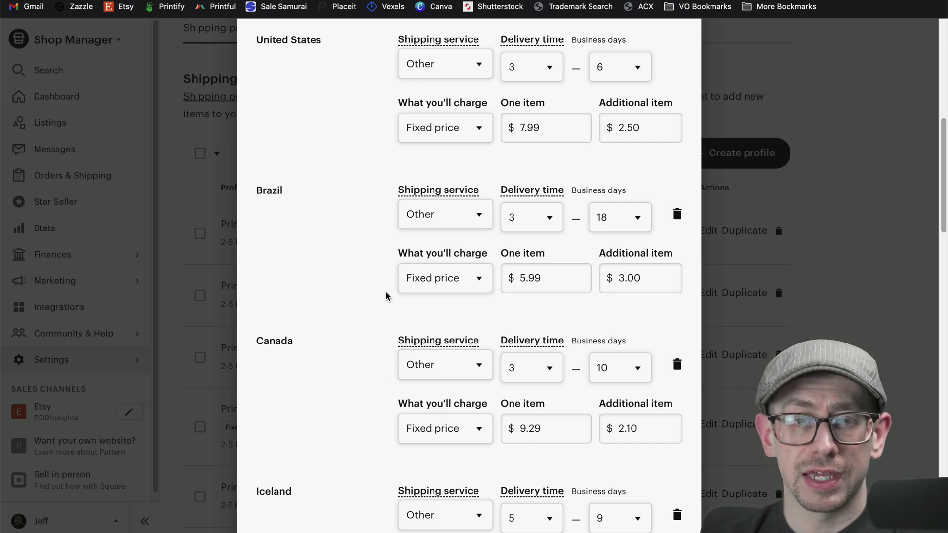
scroll(435, 190, "down", 1)
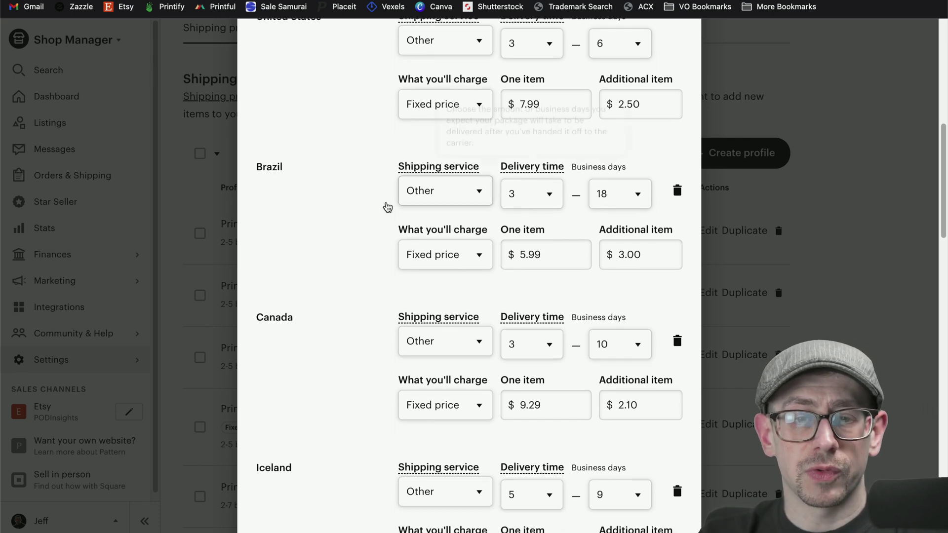
scroll(358, 215, "up", 1)
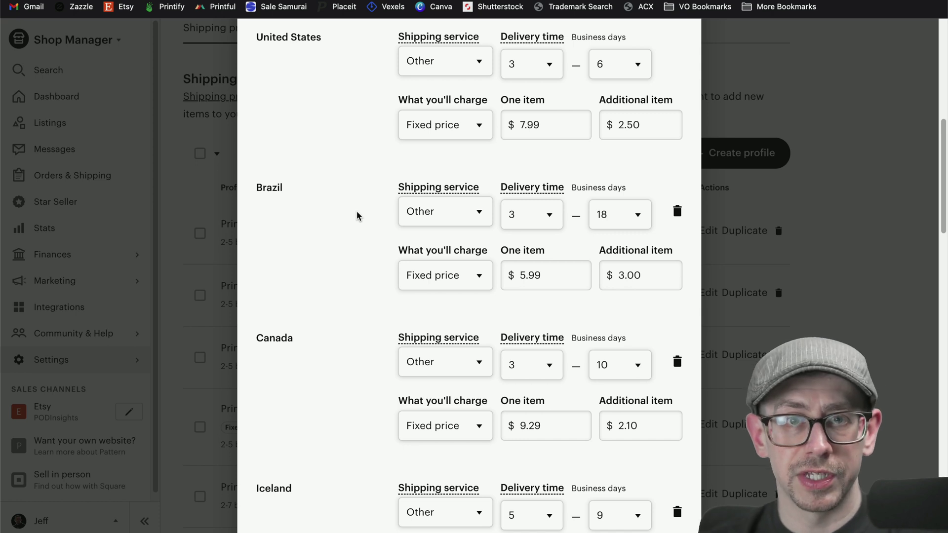
scroll(358, 216, "up", 1)
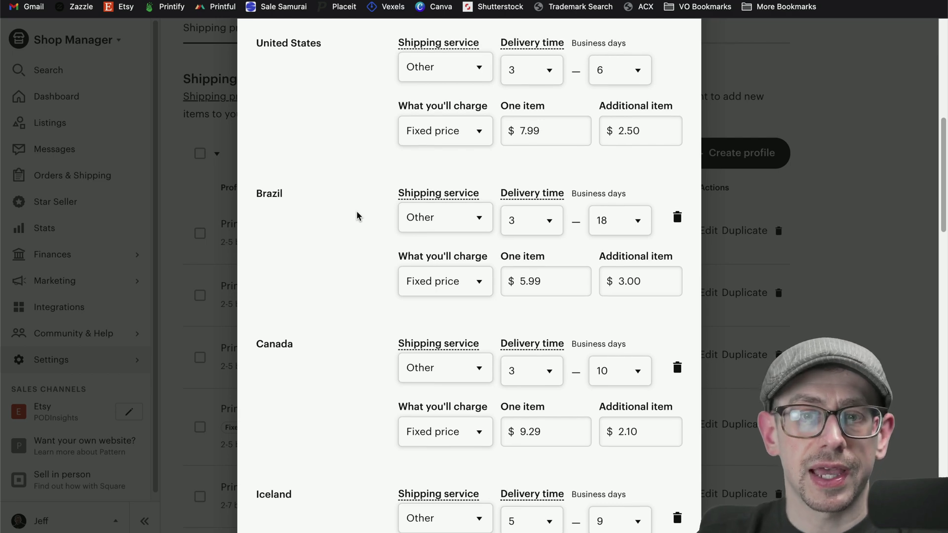
scroll(358, 216, "up", 10)
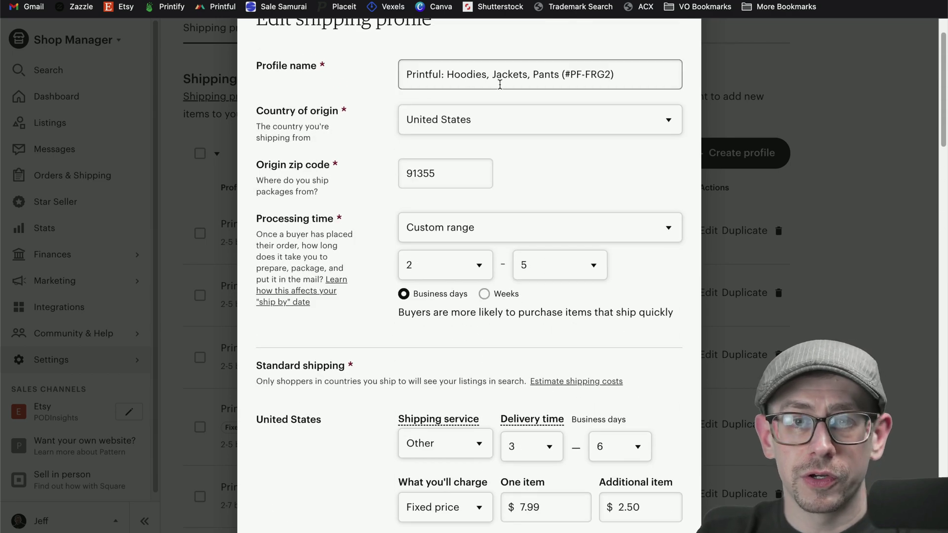
scroll(535, 154, "down", 4)
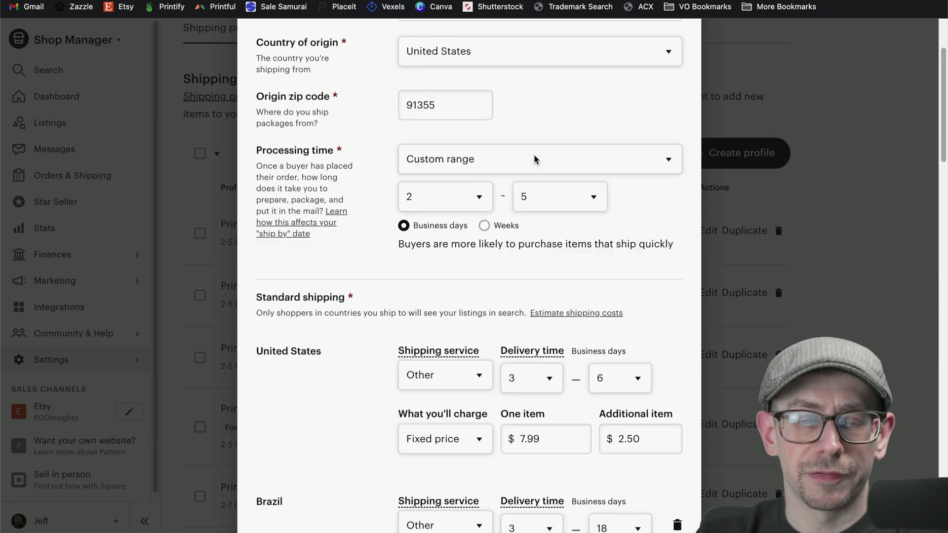
scroll(535, 154, "up", 5)
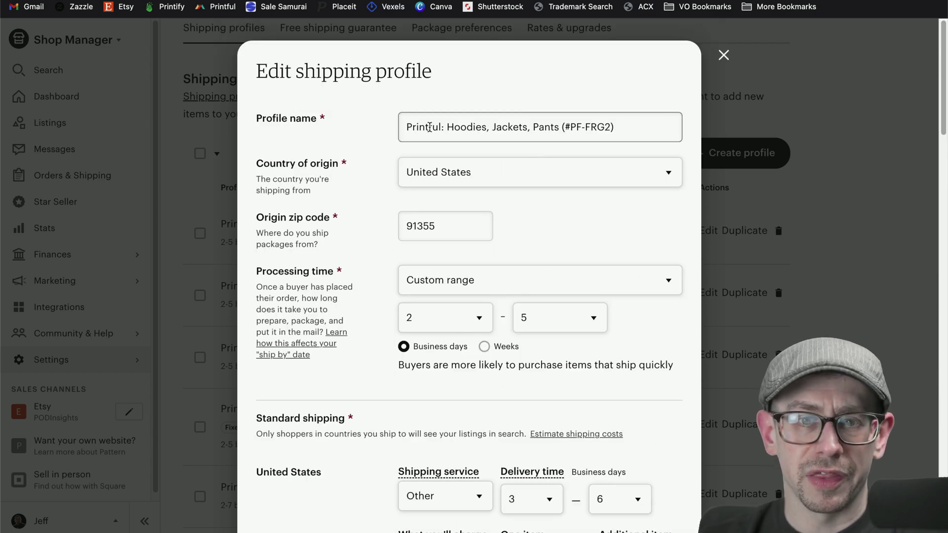
scroll(417, 157, "down", 6)
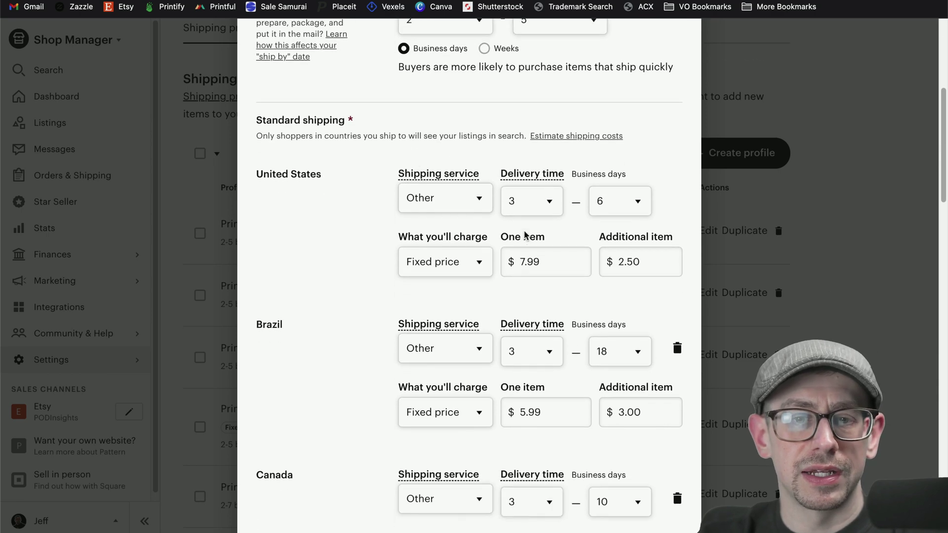
left_click(552, 267)
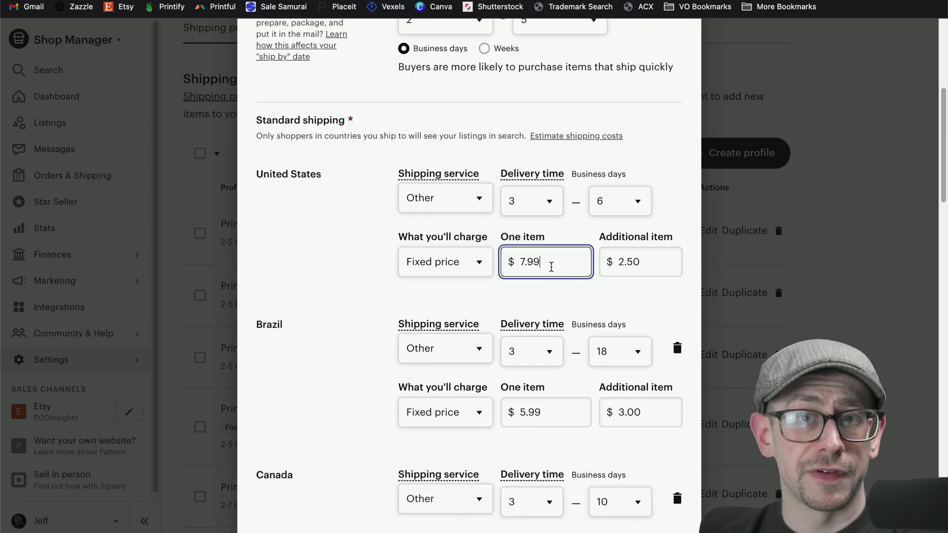
double_click(551, 267)
type("5.00")
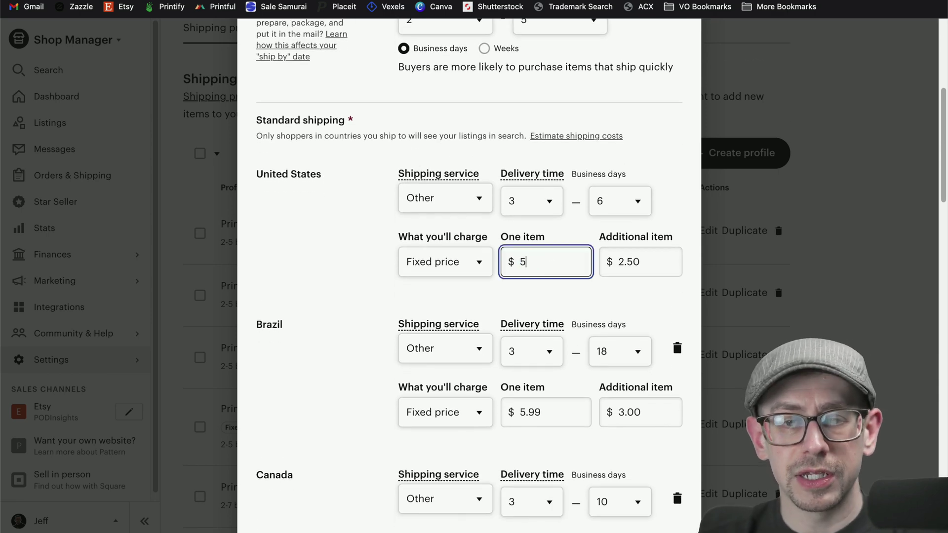
left_click(620, 285)
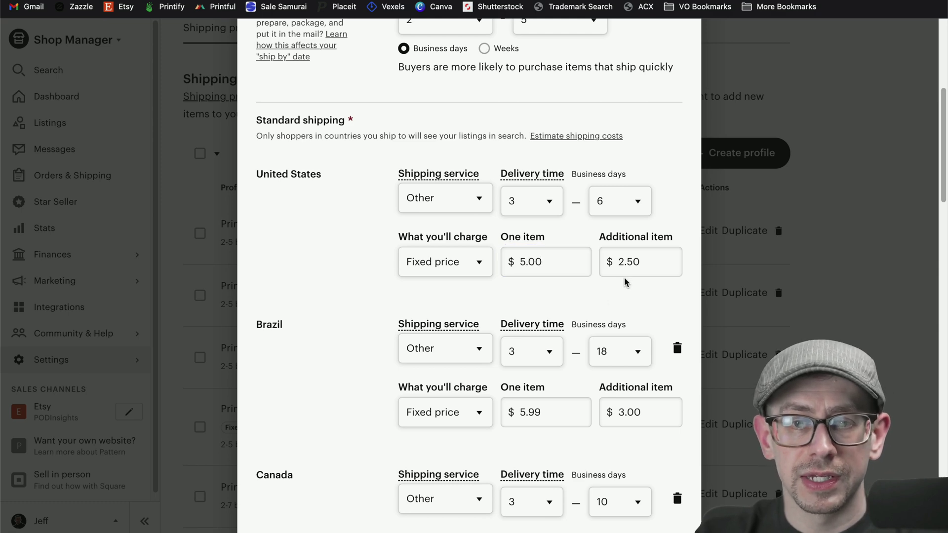
scroll(592, 281, "down", 1)
scroll(588, 280, "down", 2)
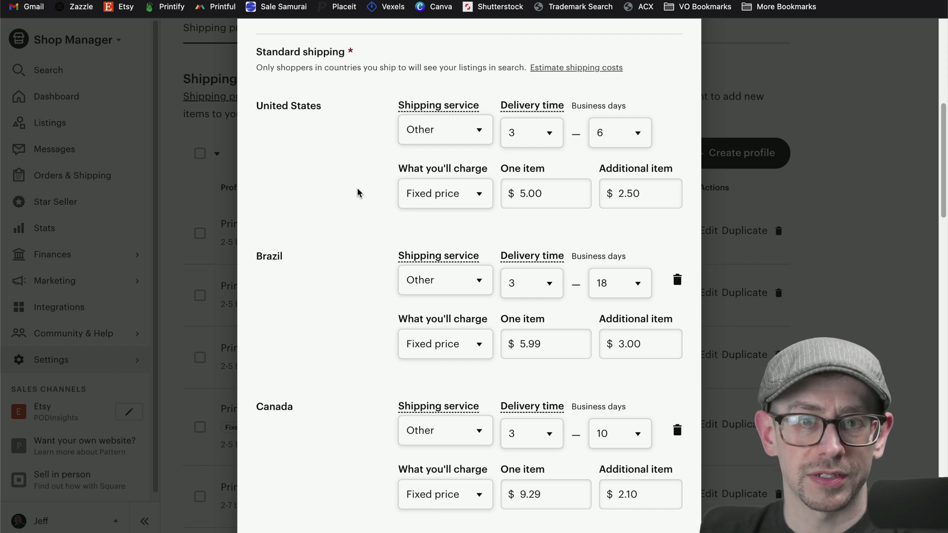
scroll(357, 192, "down", 4)
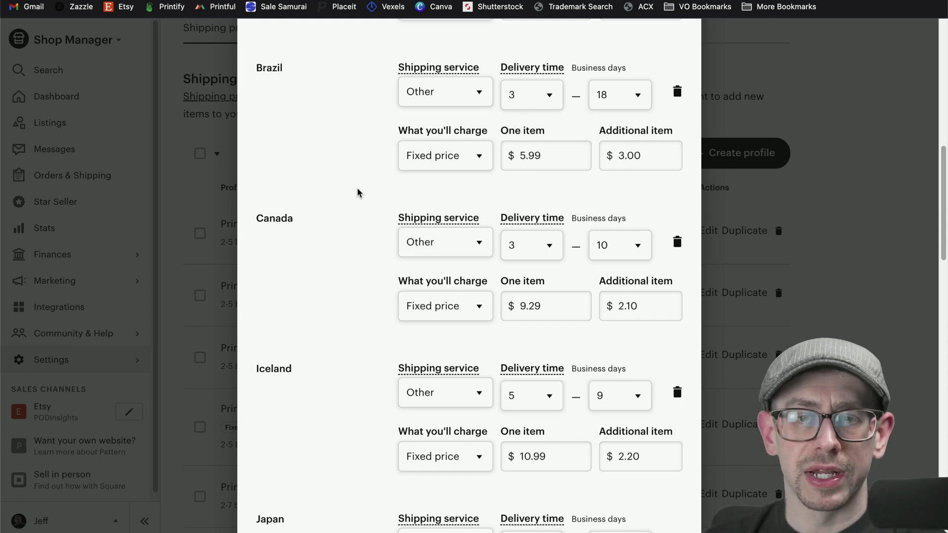
scroll(358, 193, "down", 4)
scroll(358, 193, "up", 1)
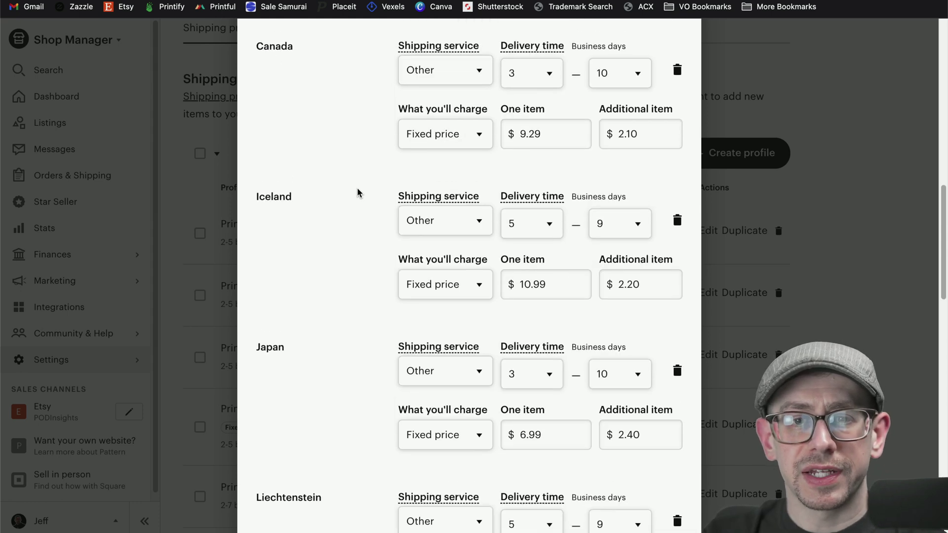
left_click(568, 142)
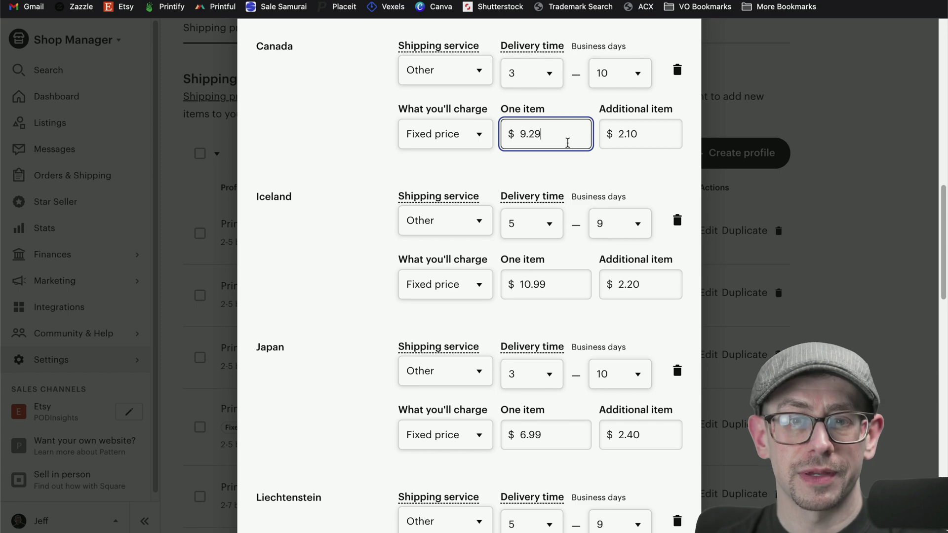
scroll(503, 396, "down", 15)
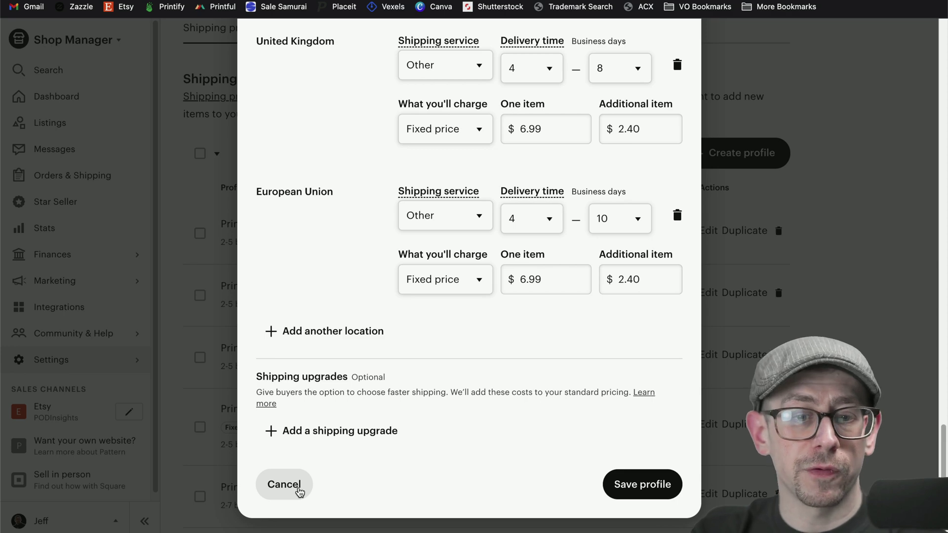
Step: Discard the profile edits and set Shipping upgrades to Enabled under Rates & upgrades
left_click(285, 485)
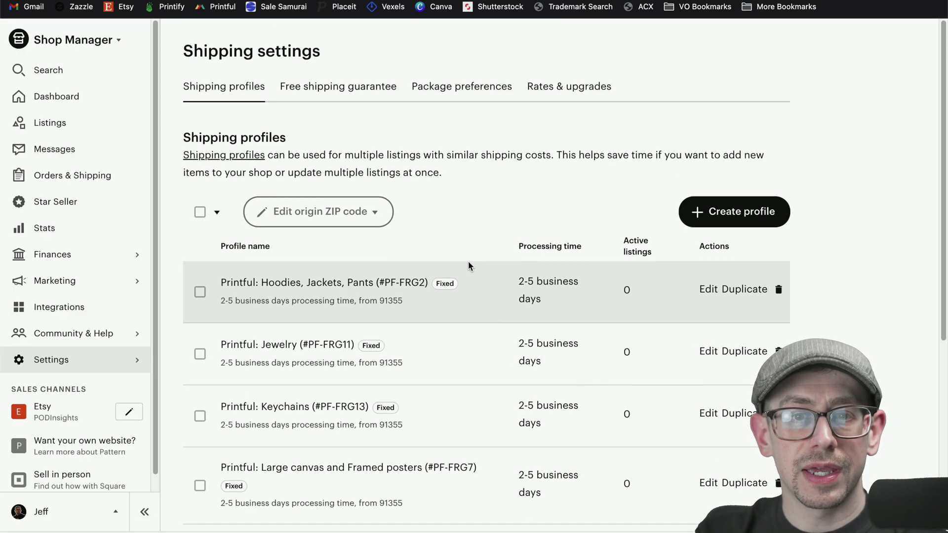
left_click(559, 101)
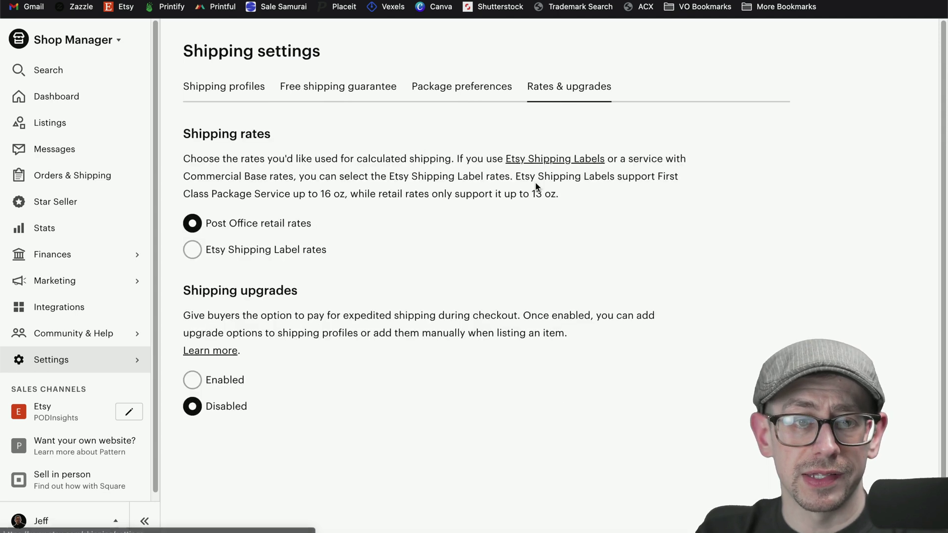
scroll(322, 298, "down", 1)
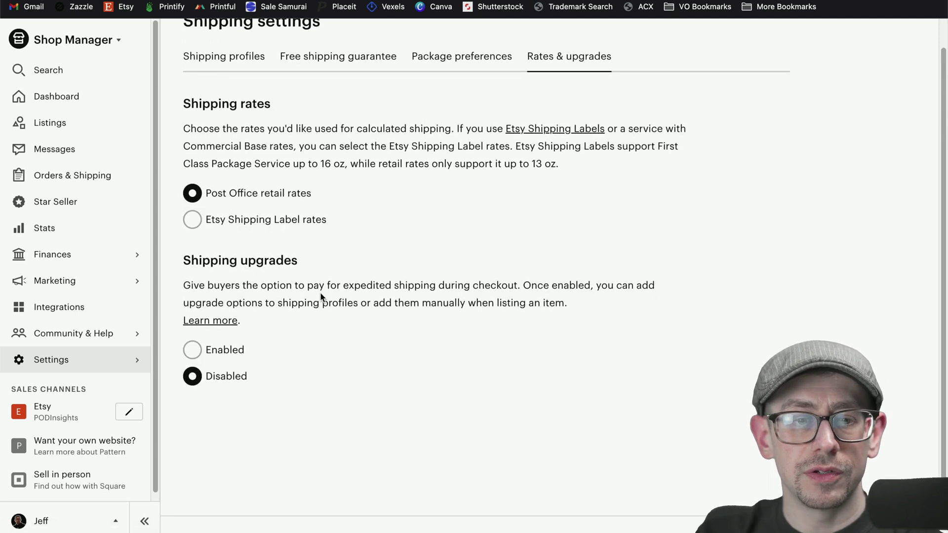
left_click_drag(192, 260, 328, 282)
left_click(196, 350)
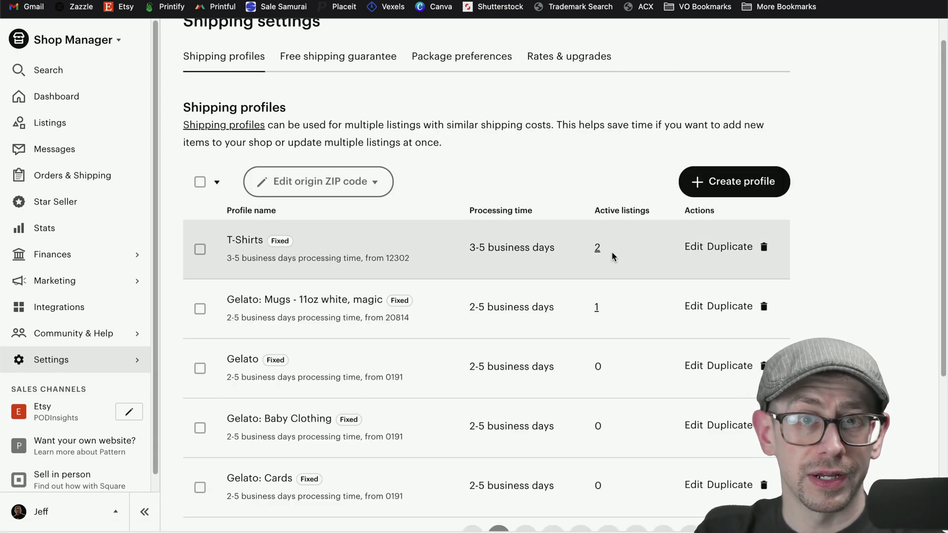
Step: Edit the T-Shirts profile and add a Domestic Express shipping upgrade
left_click(692, 246)
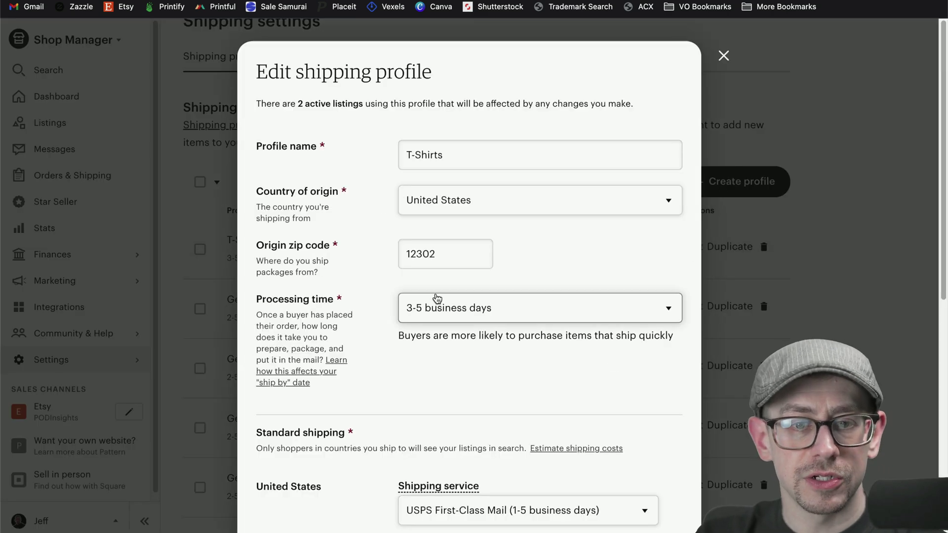
scroll(434, 297, "down", 10)
left_click(318, 491)
scroll(435, 455, "down", 3)
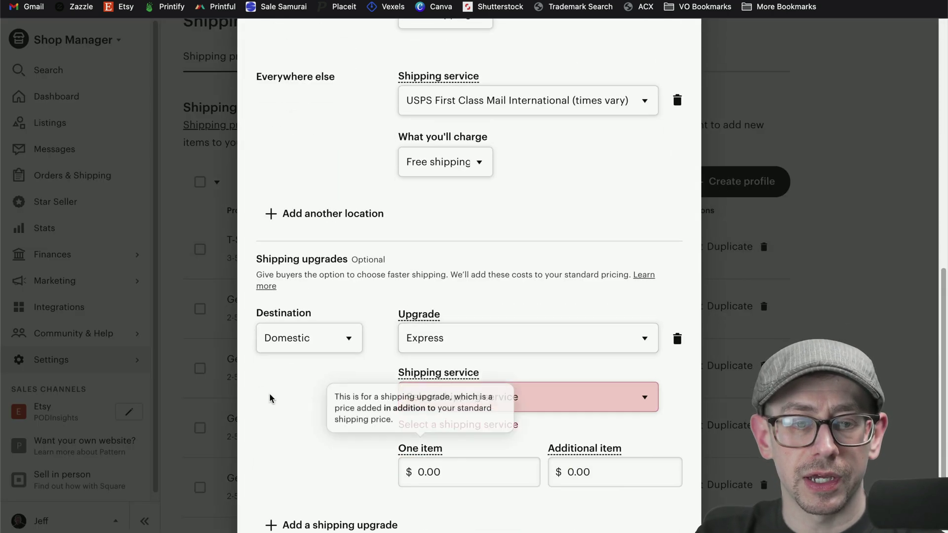
left_click(301, 348)
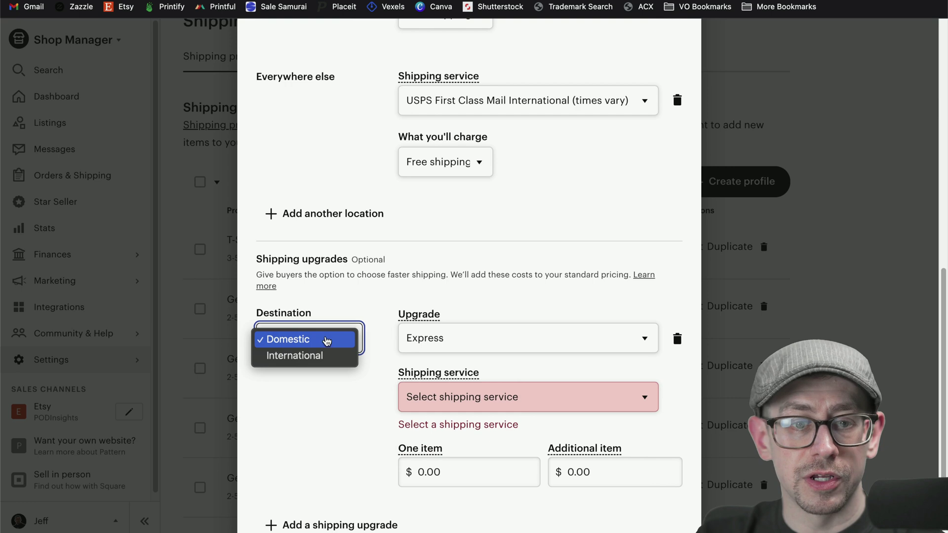
left_click(523, 339)
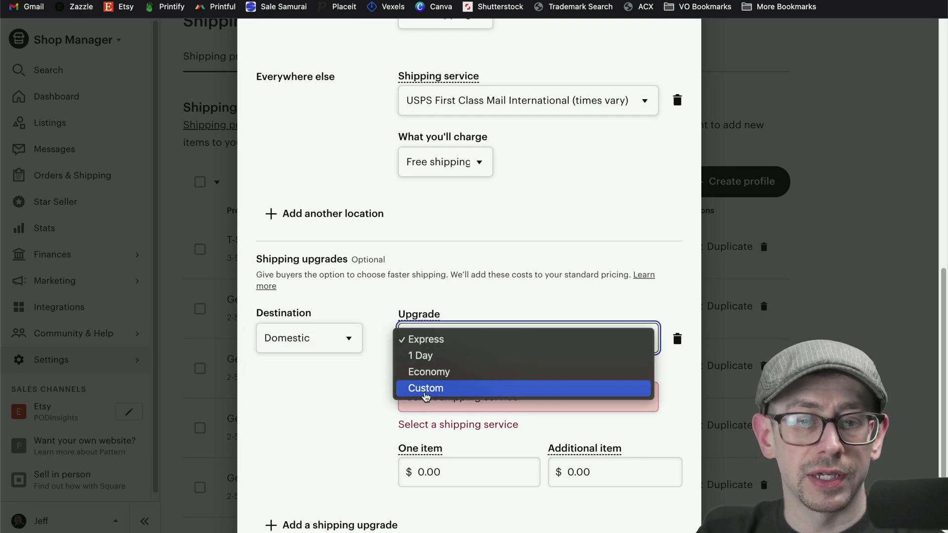
left_click(336, 394)
Step: Set the upgrade's service to USPS Priority Mail and begin entering its one-item price
scroll(336, 394, "down", 2)
left_click(494, 316)
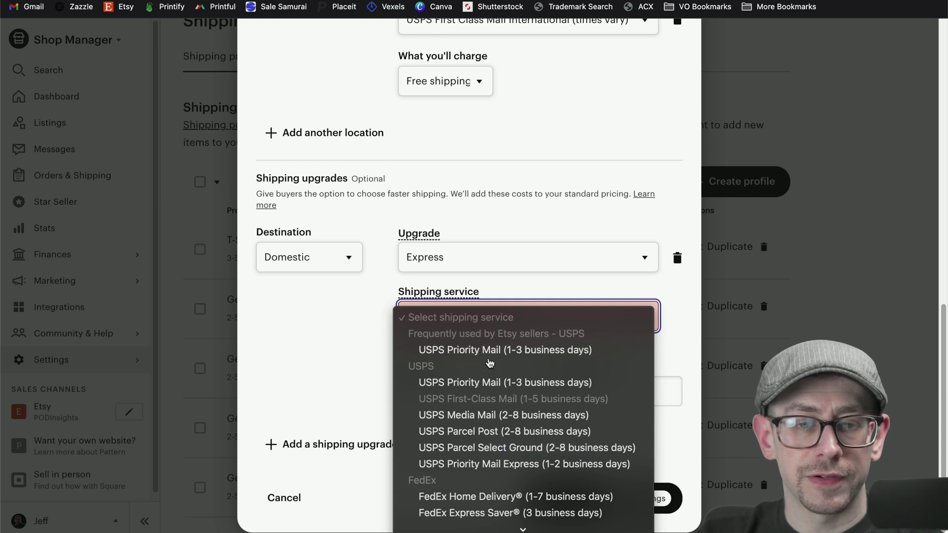
left_click(489, 351)
left_click(453, 378)
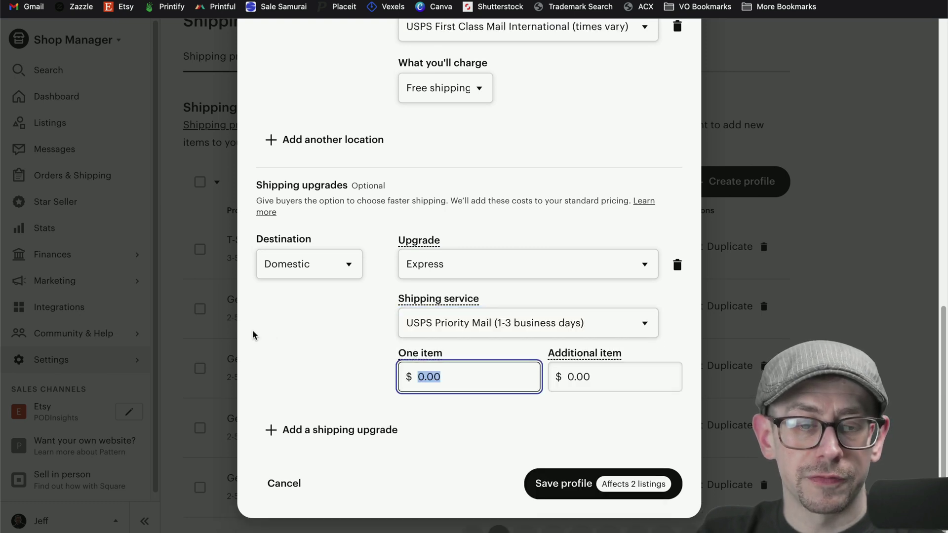
left_click(327, 371)
left_click(476, 383)
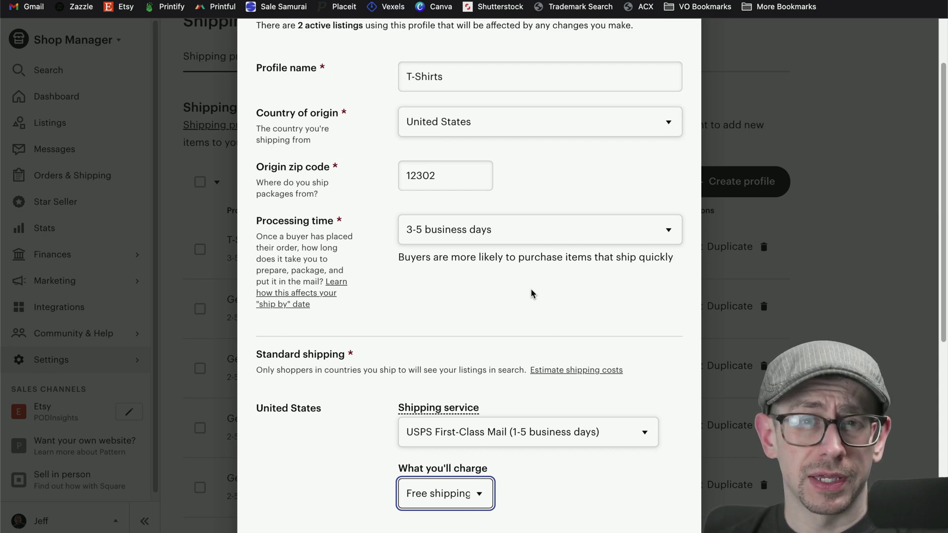
scroll(531, 289, "down", 6)
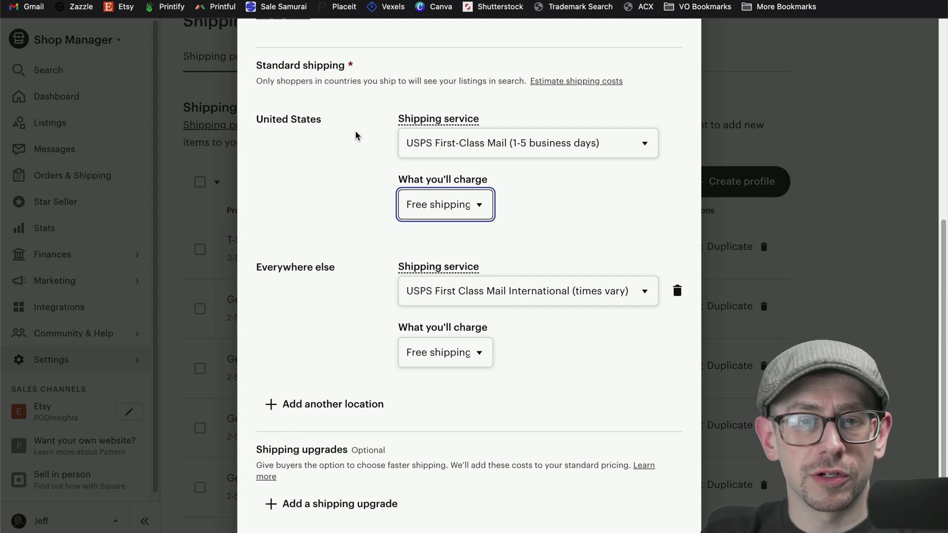
left_click(310, 129)
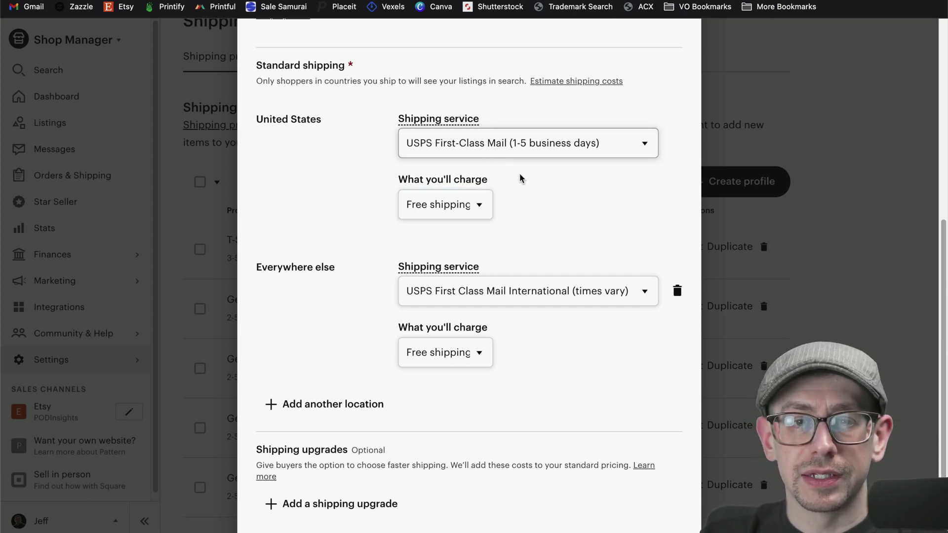
left_click(472, 203)
left_click(462, 207)
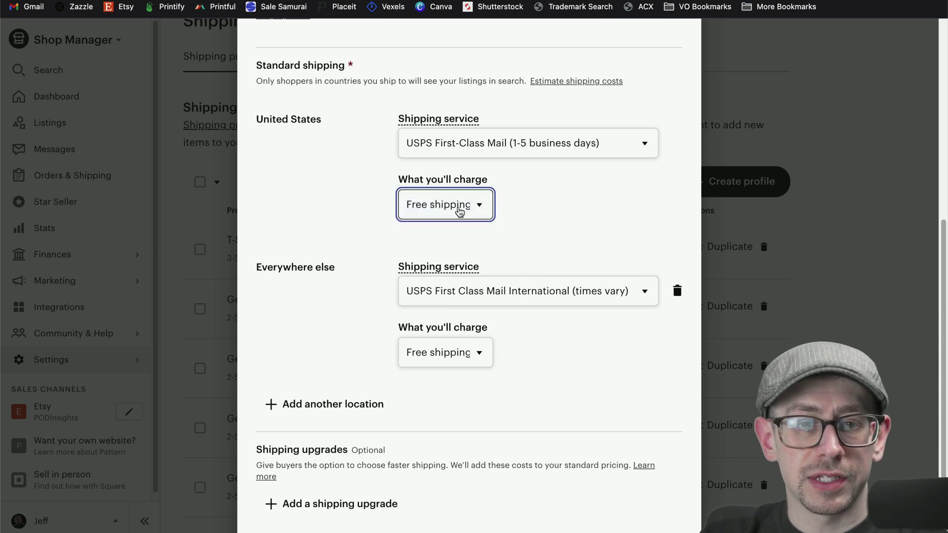
left_click(489, 318)
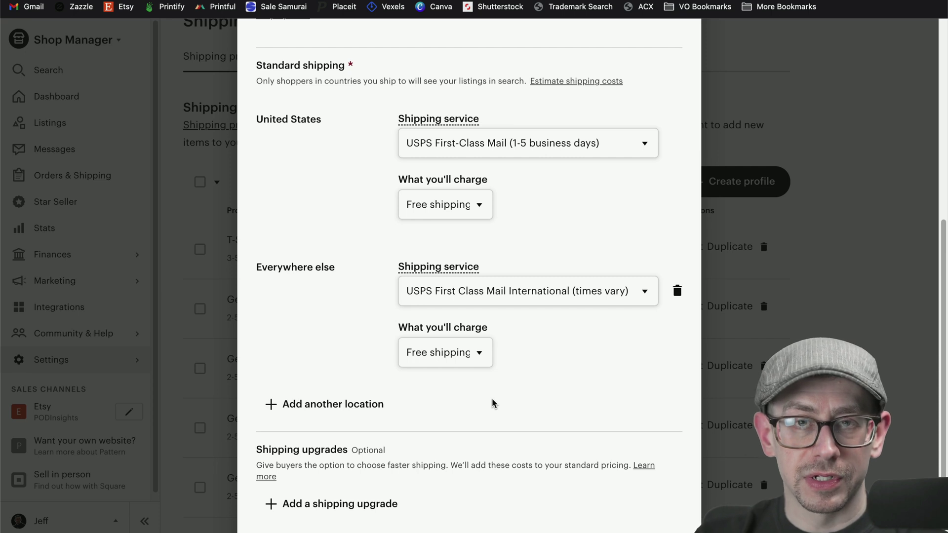
Step: Add Australia as a new shipping destination with the shipping service set to Other
left_click(387, 402)
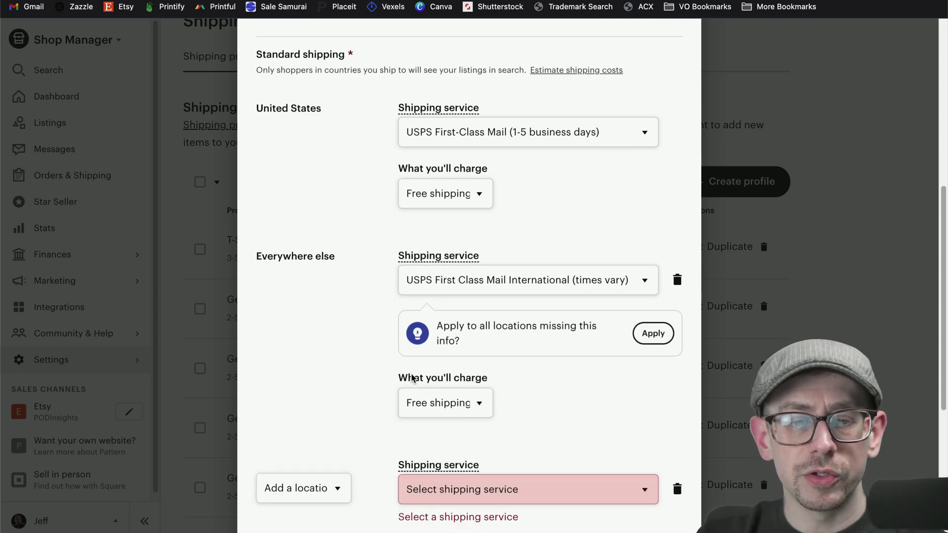
scroll(345, 324, "down", 4)
left_click(328, 292)
left_click(345, 351)
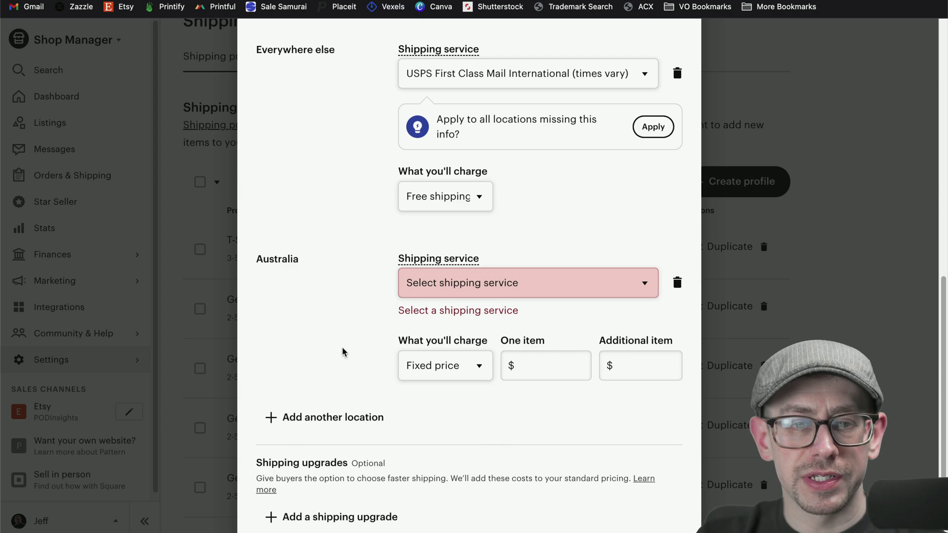
left_click(495, 289)
left_click(459, 525)
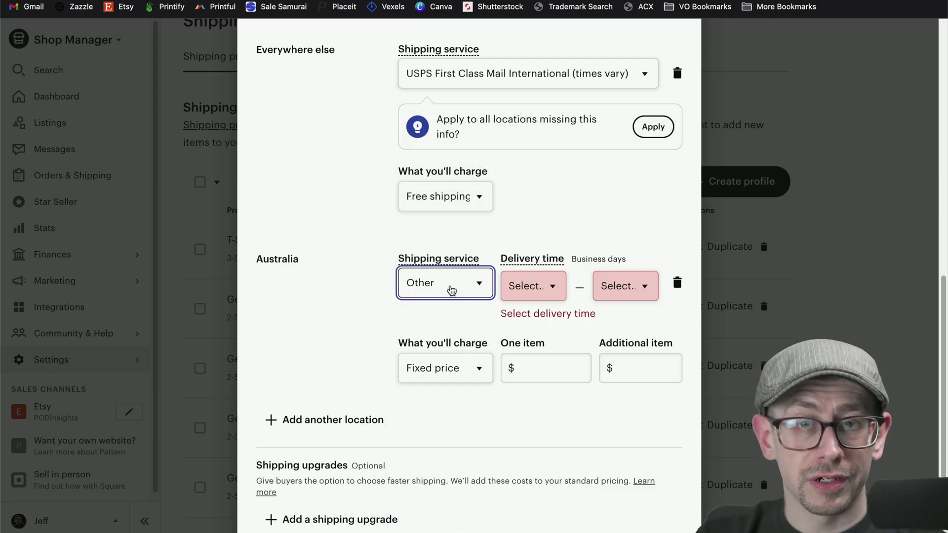
Step: Set Australia's delivery time to 4–10 days
left_click(549, 293)
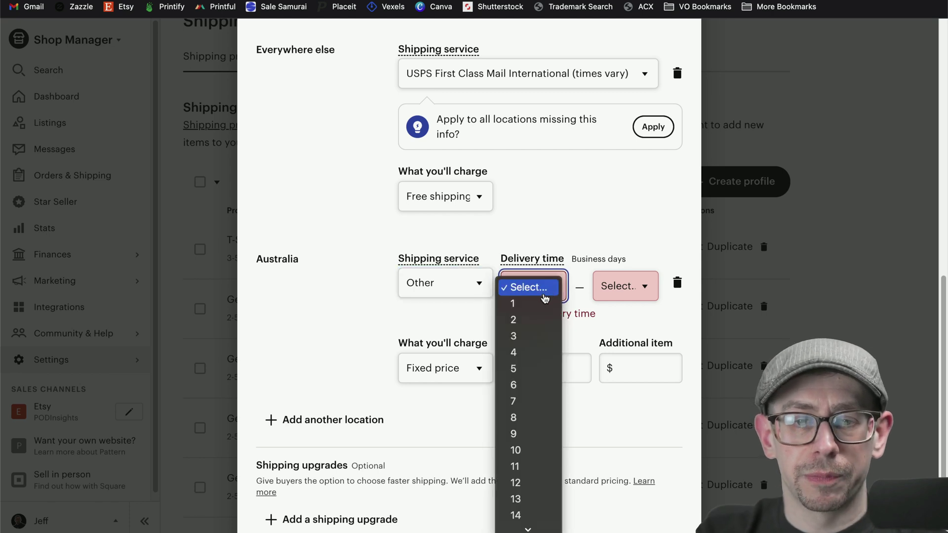
left_click(531, 320)
left_click(556, 226)
left_click(543, 258)
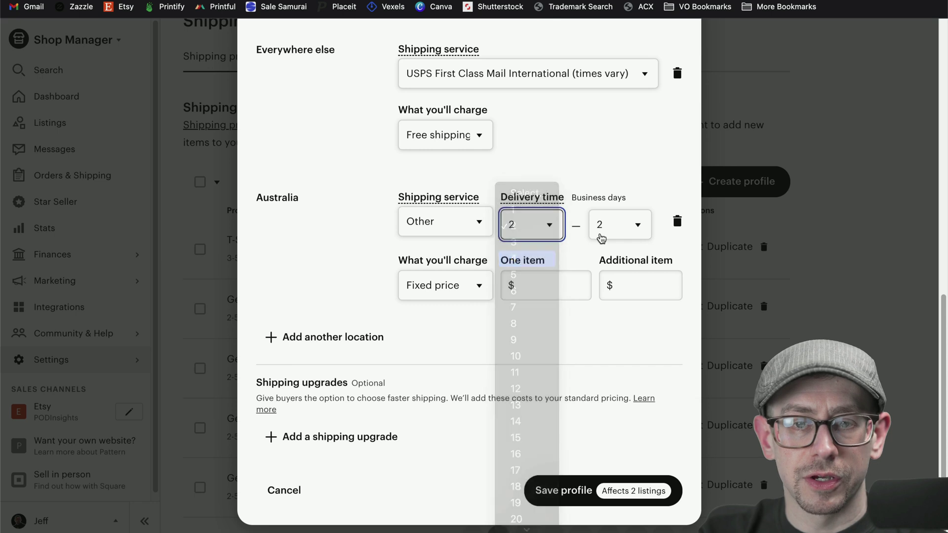
left_click(610, 231)
left_click(626, 326)
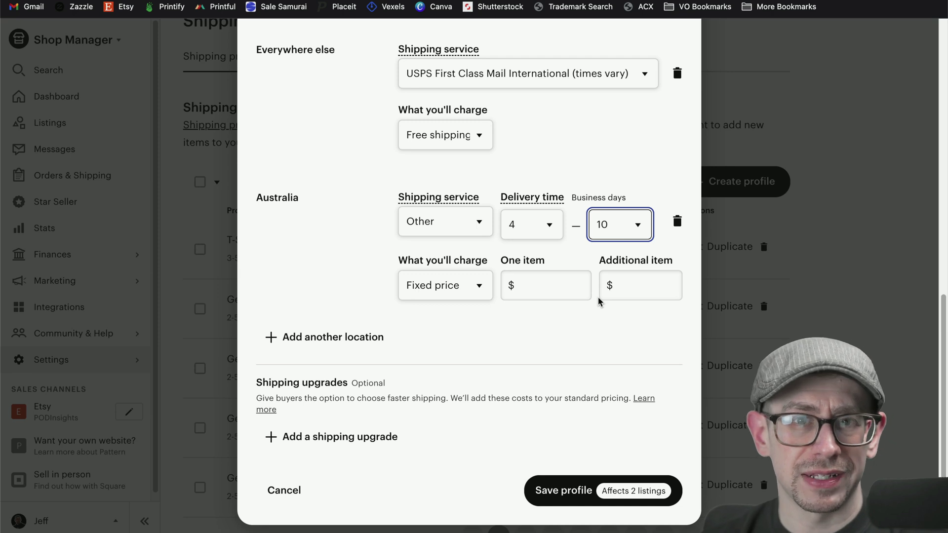
Step: Charge Australia a fixed price of $8.00 for one item and $2.00 per additional item
left_click(445, 285)
left_click(537, 296)
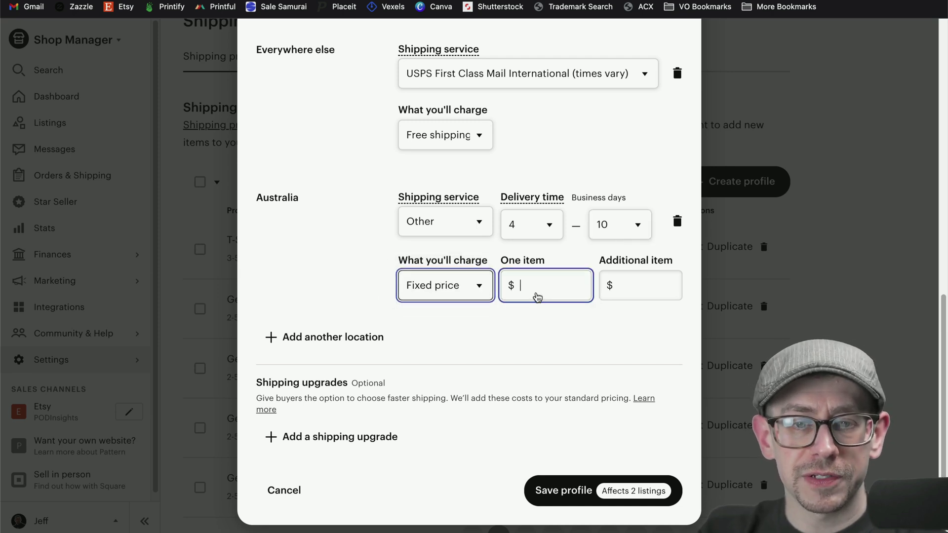
type("8.00")
key("Tab")
type("2.00")
left_click(535, 344)
Step: Delete the Everywhere else destination and check Australia's one-item price
scroll(535, 345, "up", 2)
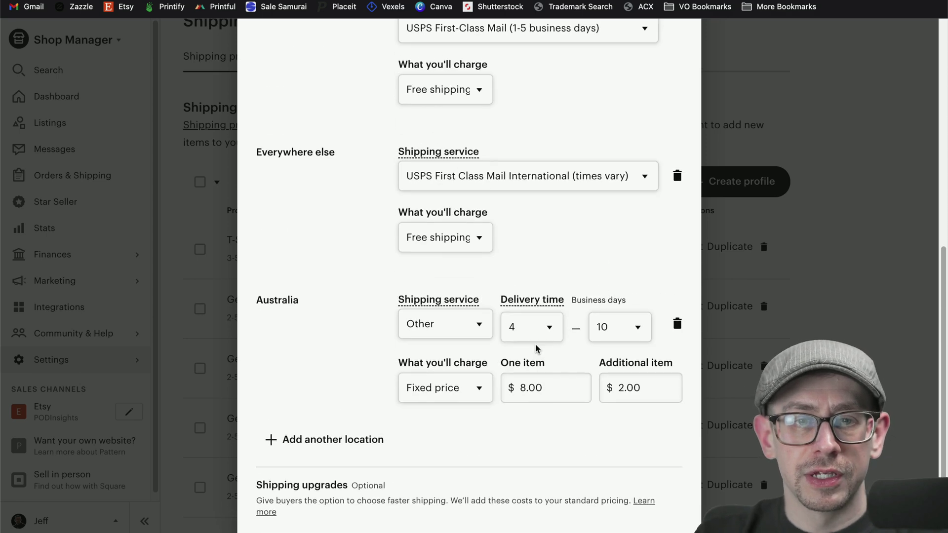
scroll(562, 262, "up", 1)
left_click(676, 202)
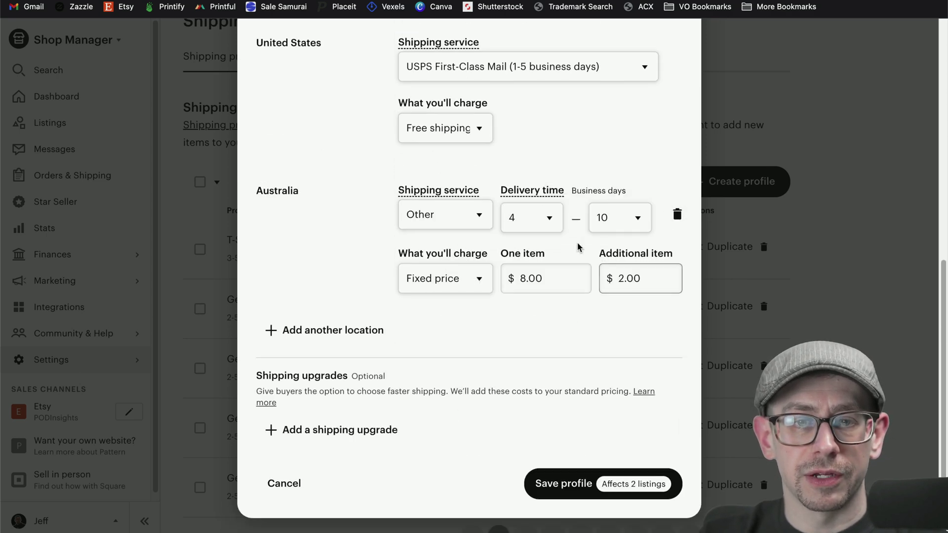
scroll(511, 321, "up", 2)
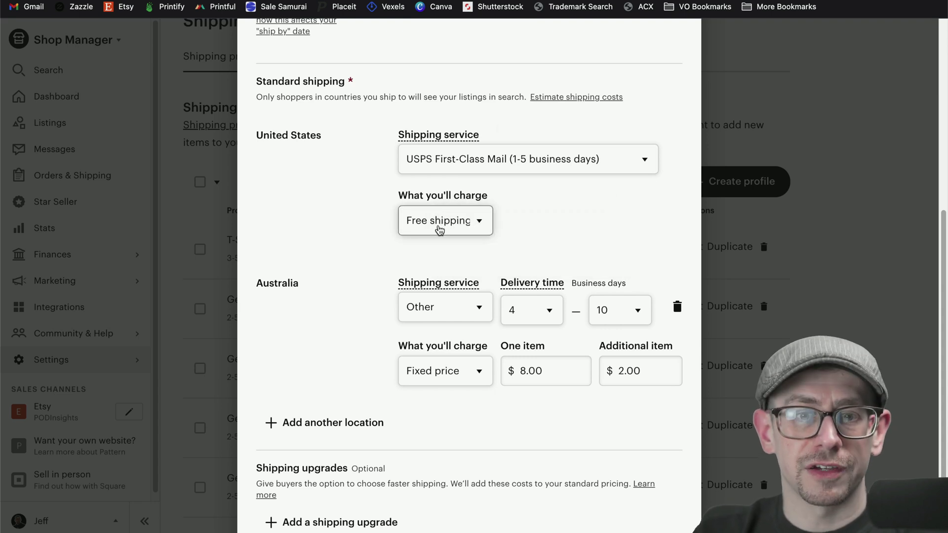
scroll(447, 226, "down", 3)
left_click(551, 312)
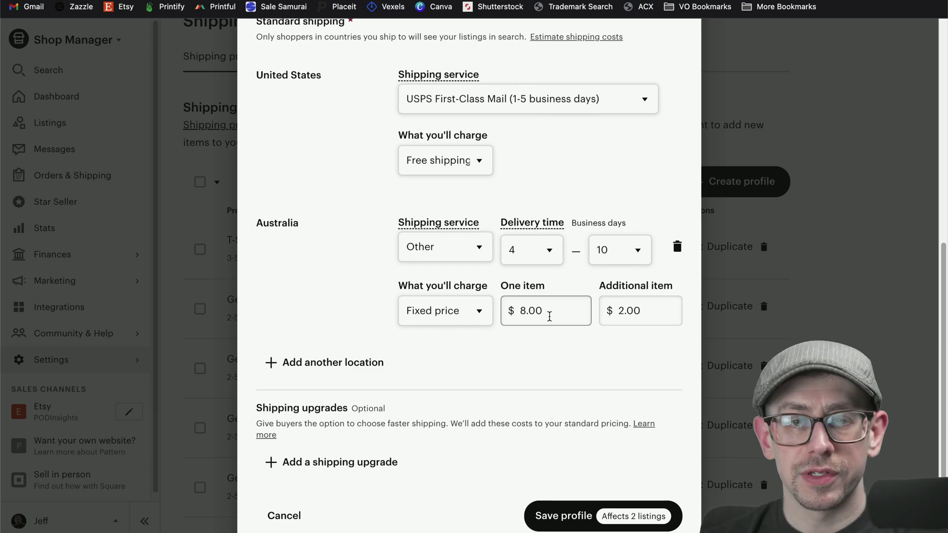
scroll(549, 316, "up", 3)
left_click(581, 282)
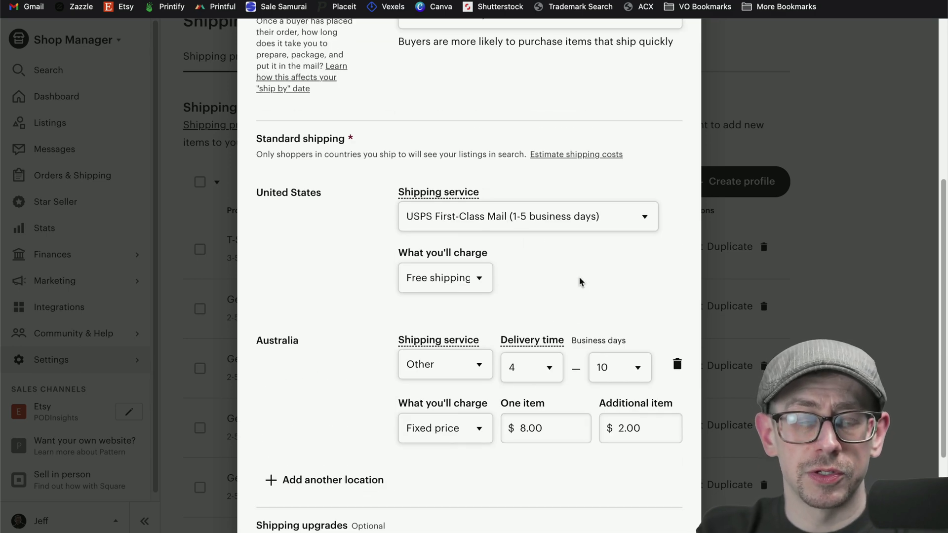